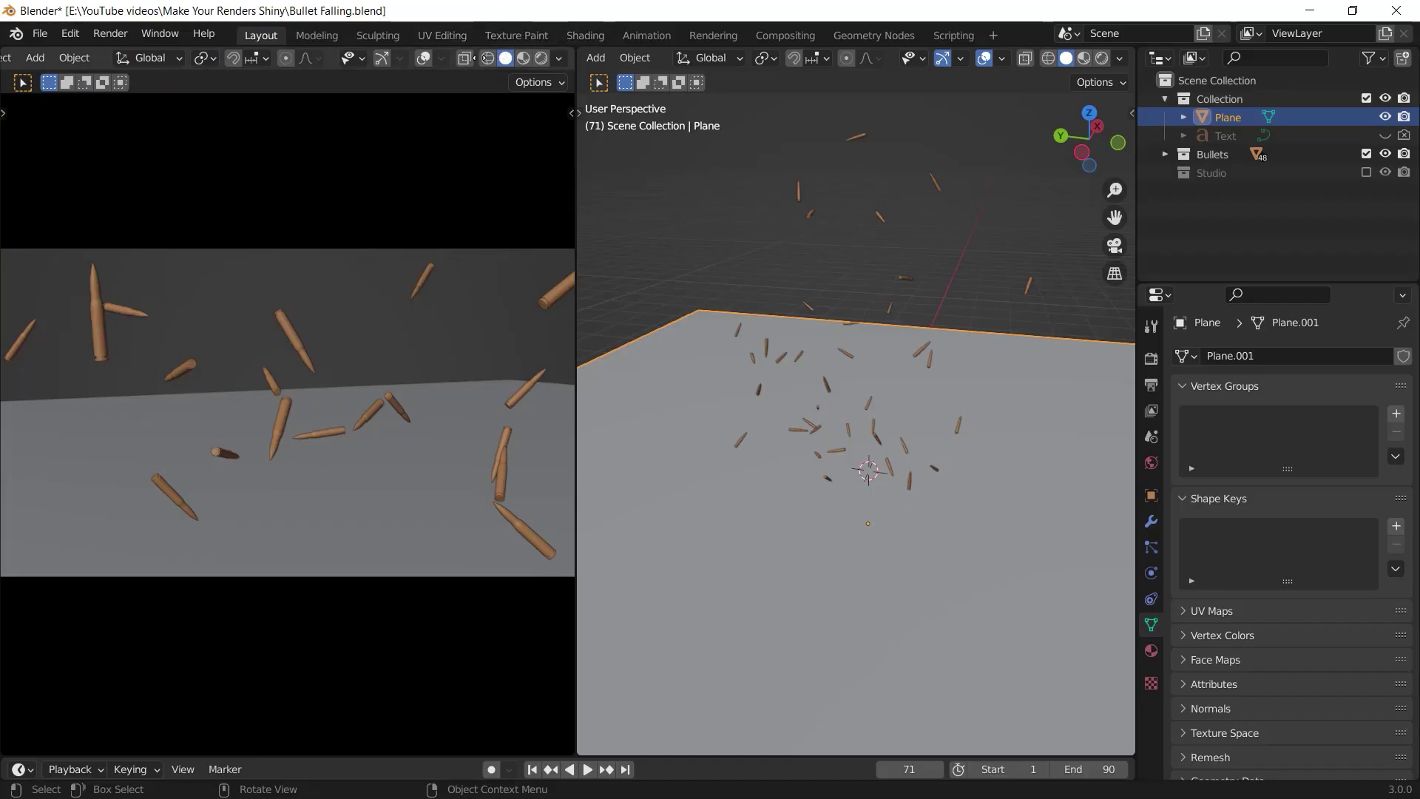
Step: Switch the camera viewport to rendered shading and enable the Studio collection
left_click(541, 58)
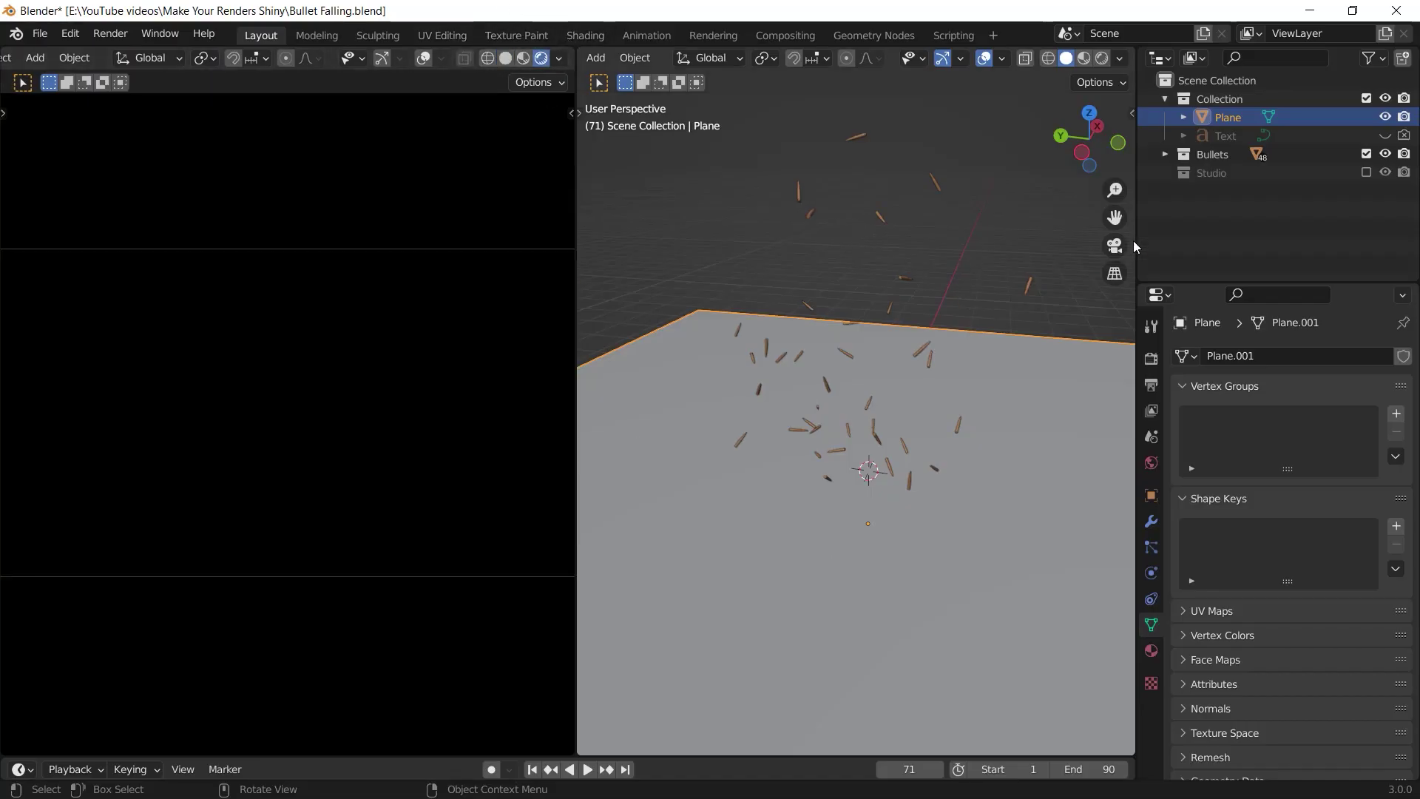
left_click(1366, 172)
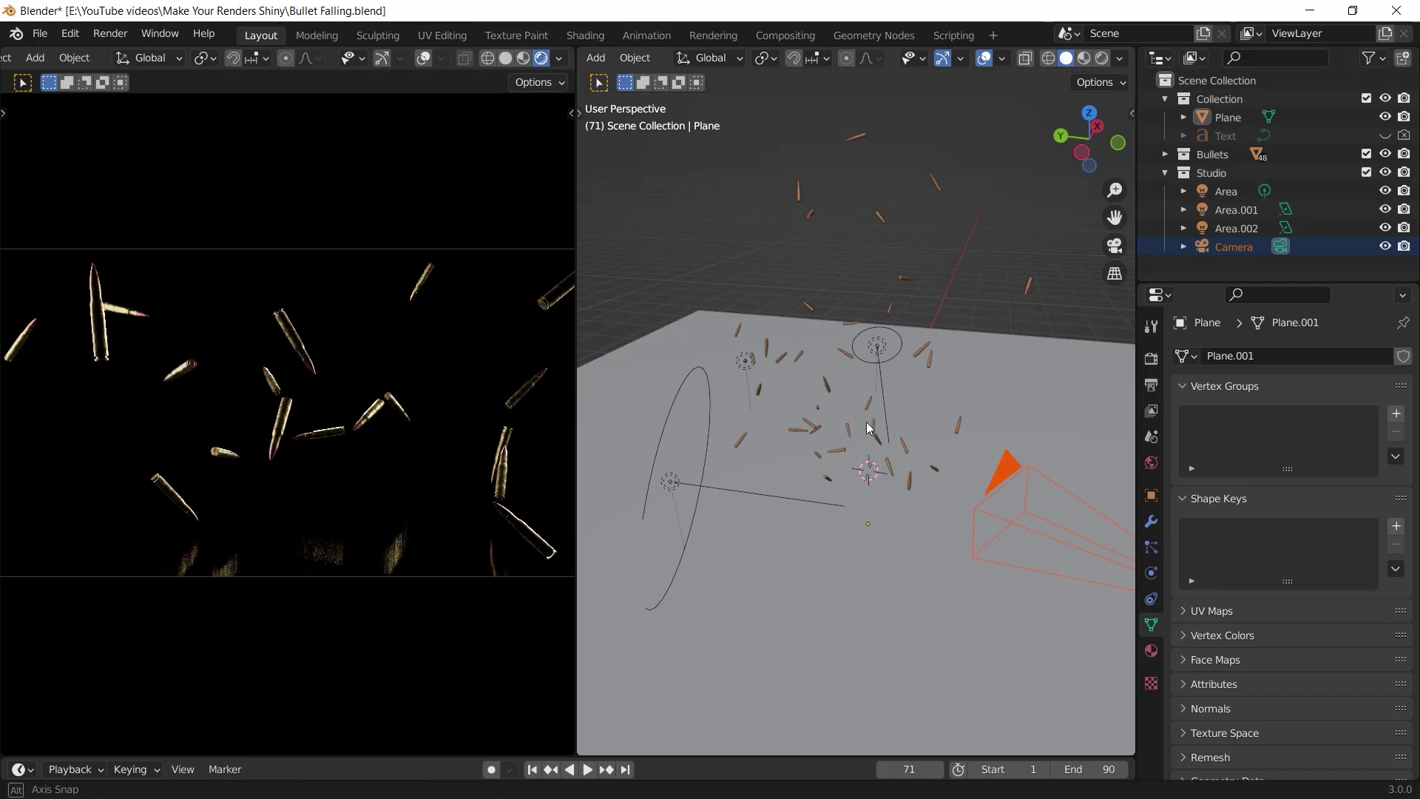
Step: Inspect the placement of the Studio lights around the falling bullets, selecting Area.001 and Area
middle_click_drag(869, 428, 909, 393)
left_click(968, 351)
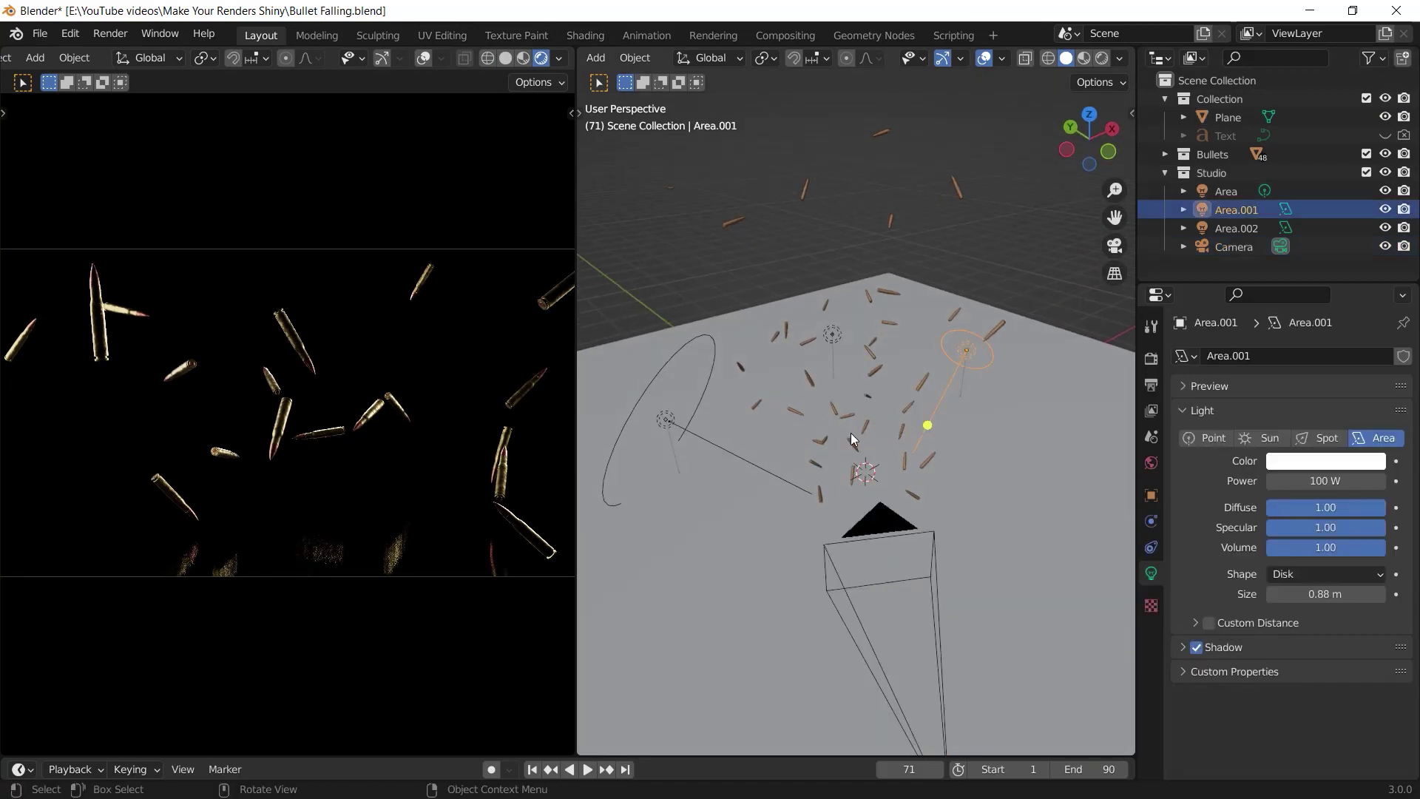
mouse_move(855, 494)
middle_mouse_down()
mouse_move(872, 495)
mouse_move(840, 500)
middle_mouse_up()
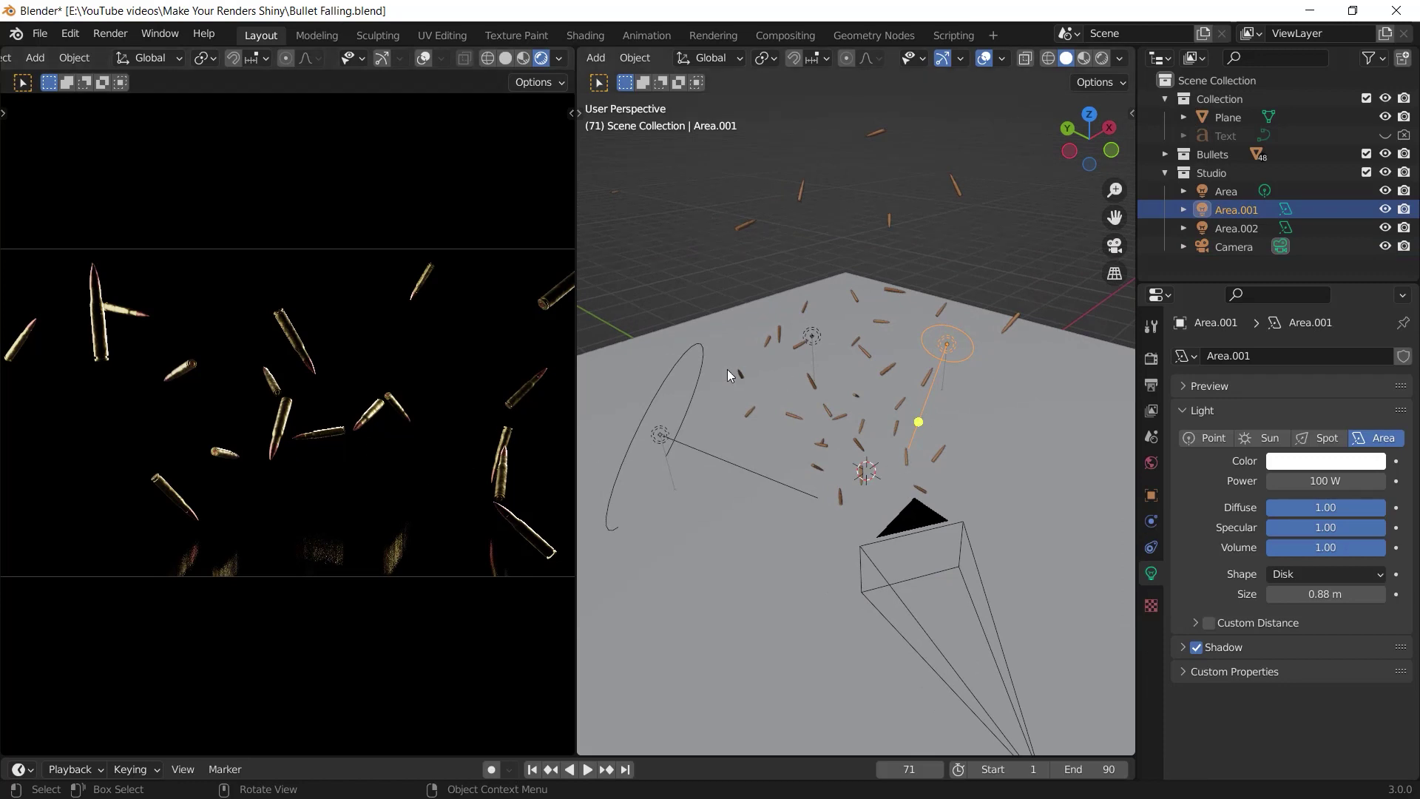
middle_click_drag(728, 375, 843, 375)
left_click(789, 360)
left_click(790, 361)
Step: Toggle the visibility of Area, Area.001 and Area.002 to compare each light's contribution, leaving all three visible
left_click(1385, 228)
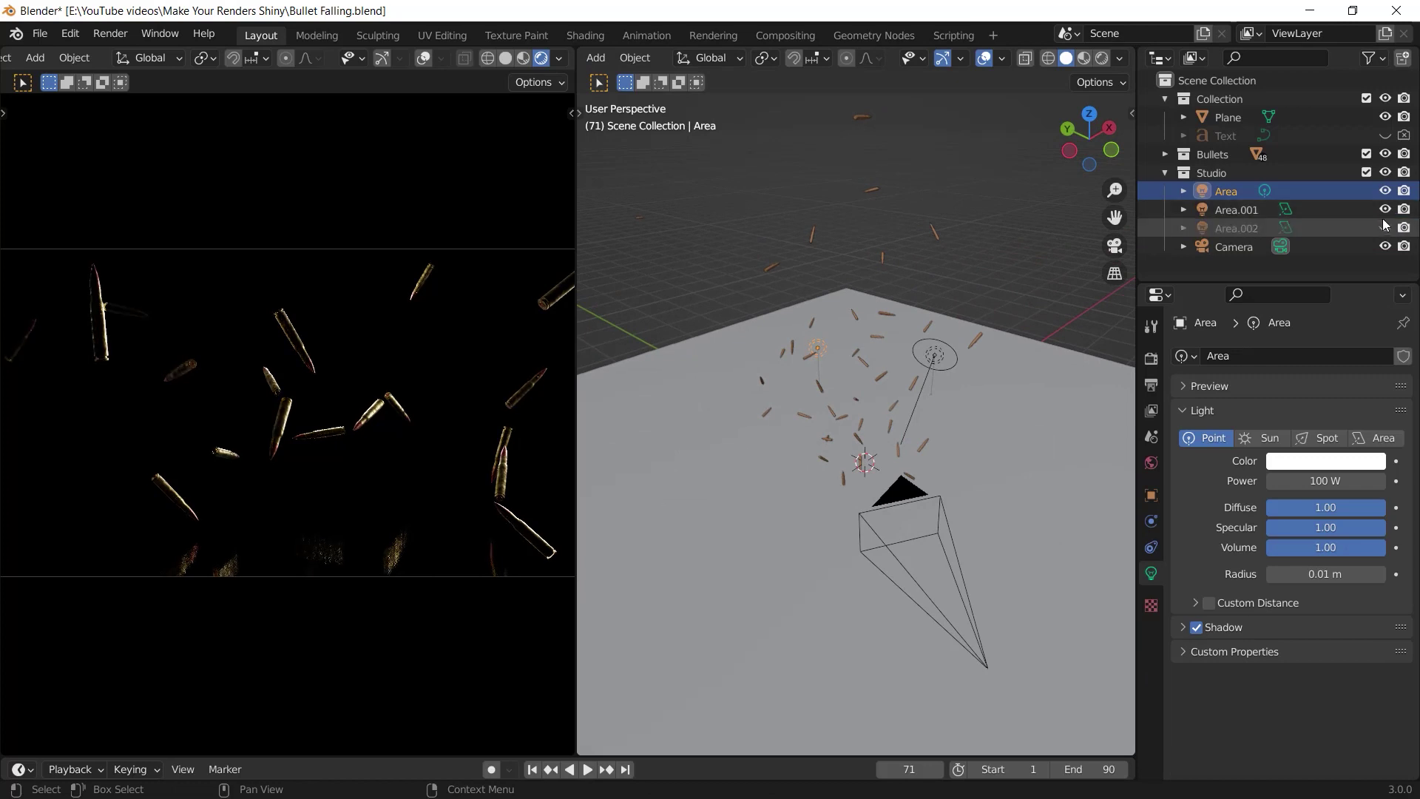
left_click(1385, 210)
left_click(1385, 210)
left_click(1385, 191)
left_click(1385, 210)
left_click(1385, 227)
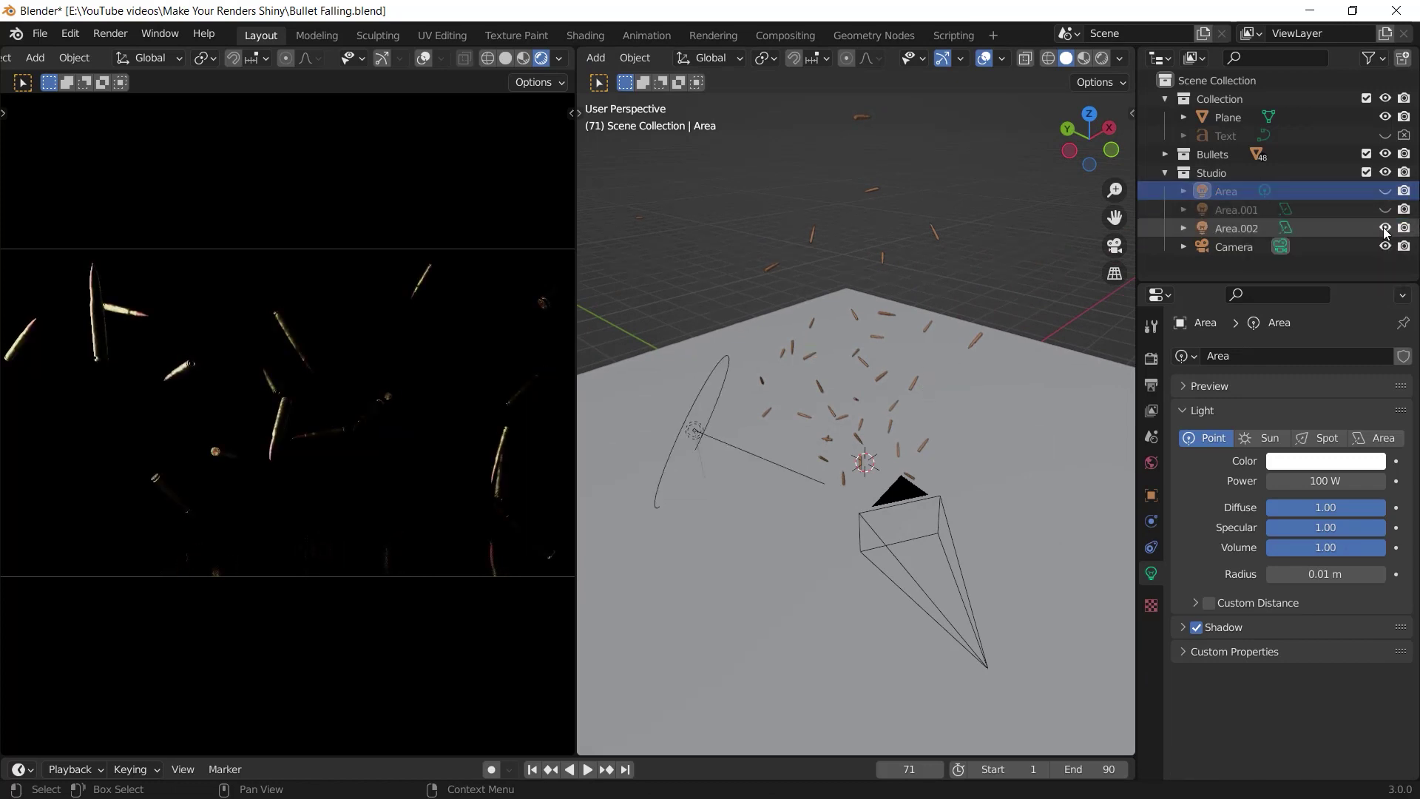
left_click(1386, 228)
left_click(1386, 210)
left_click(1386, 228)
left_click(1385, 191)
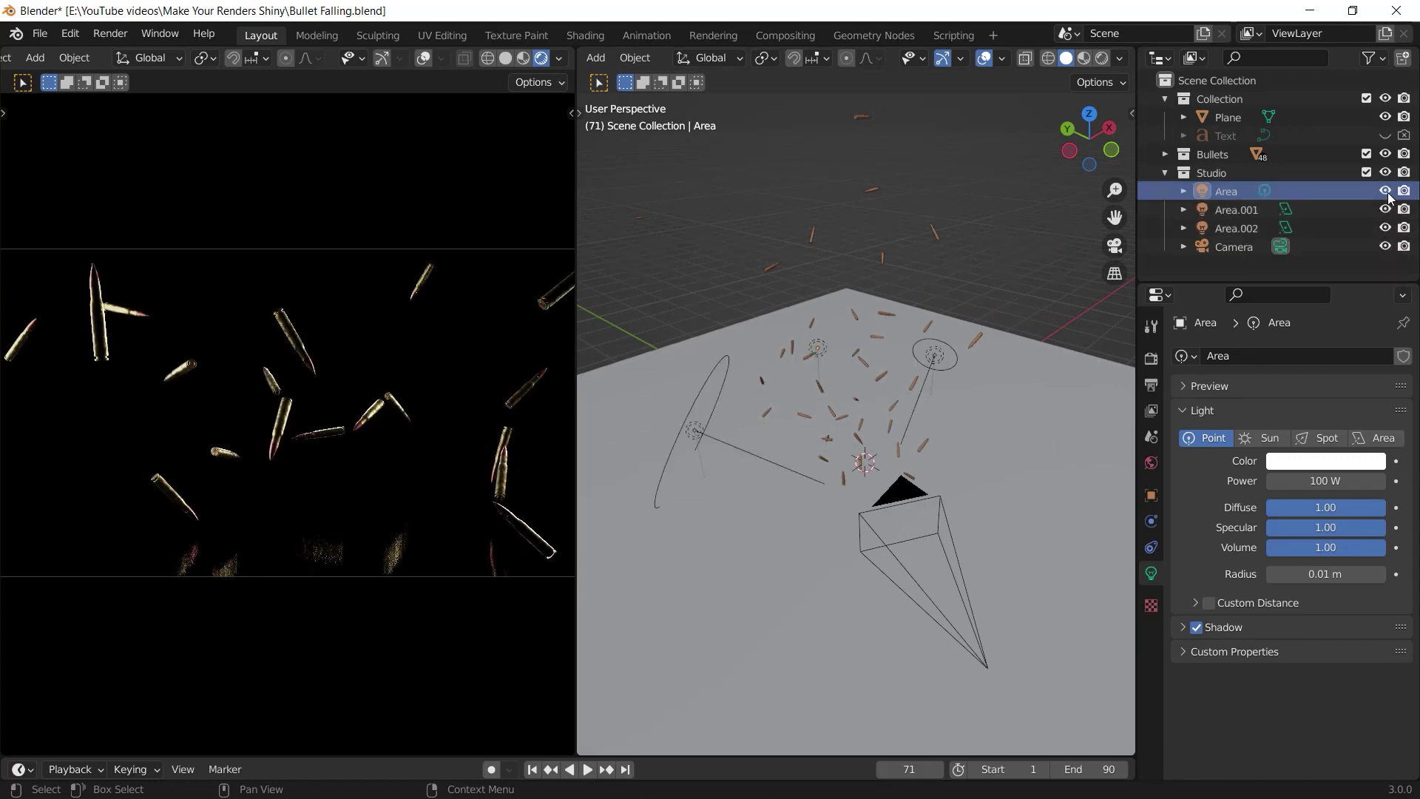
middle_click_drag(780, 412, 823, 413)
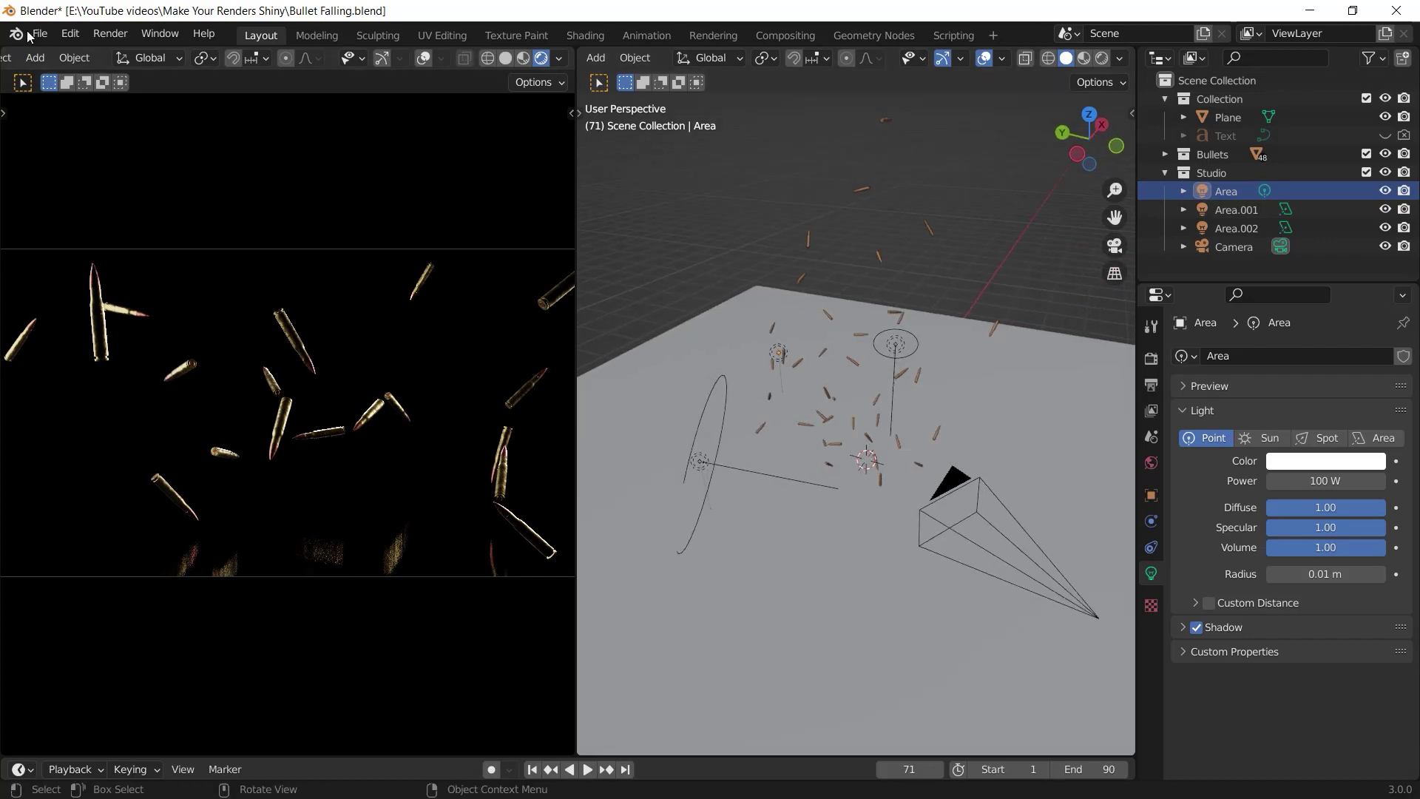
Step: Render the current frame as a still image and close the render result
left_click(110, 33)
left_click(112, 50)
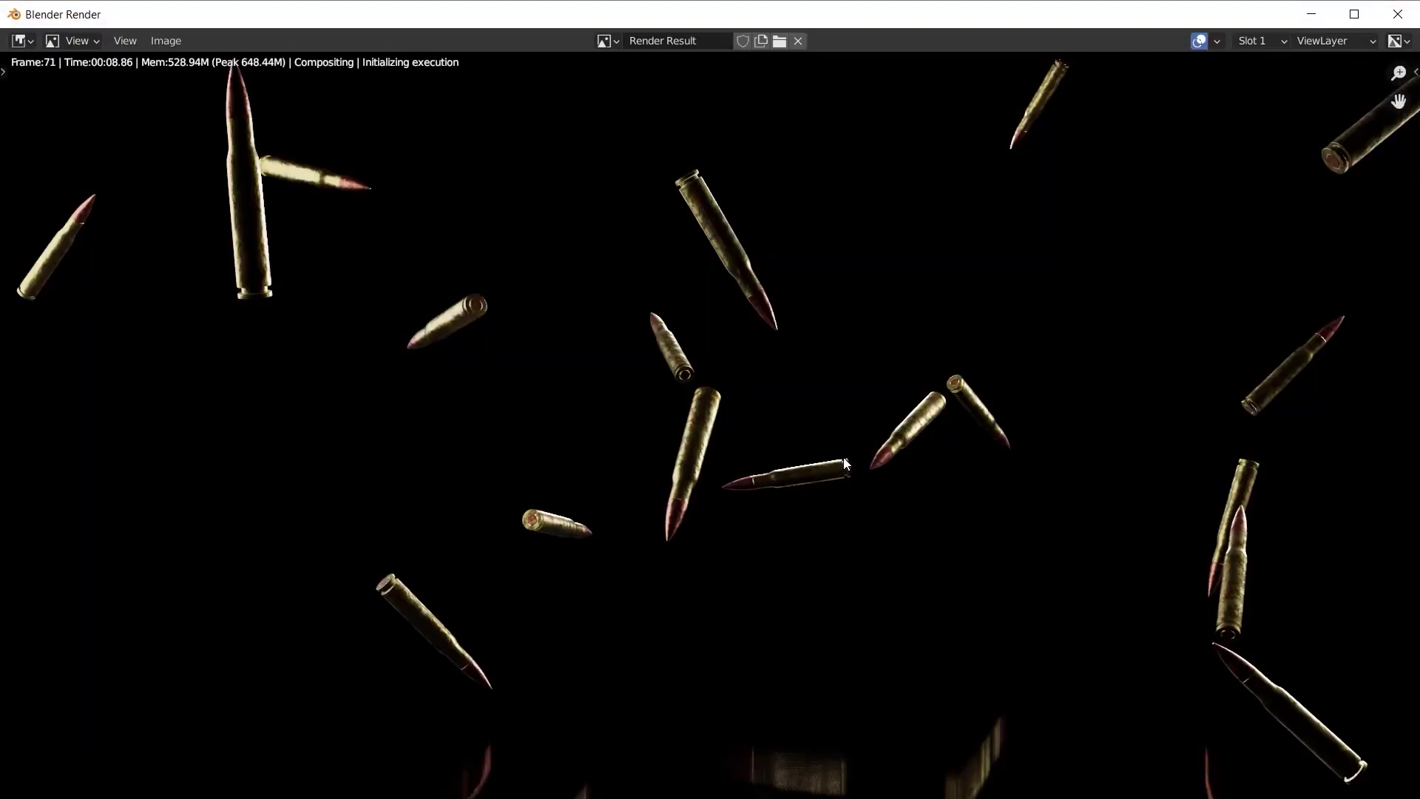
left_click(1397, 14)
Step: Open the compositing node tree and display the render as its backdrop
left_click(782, 36)
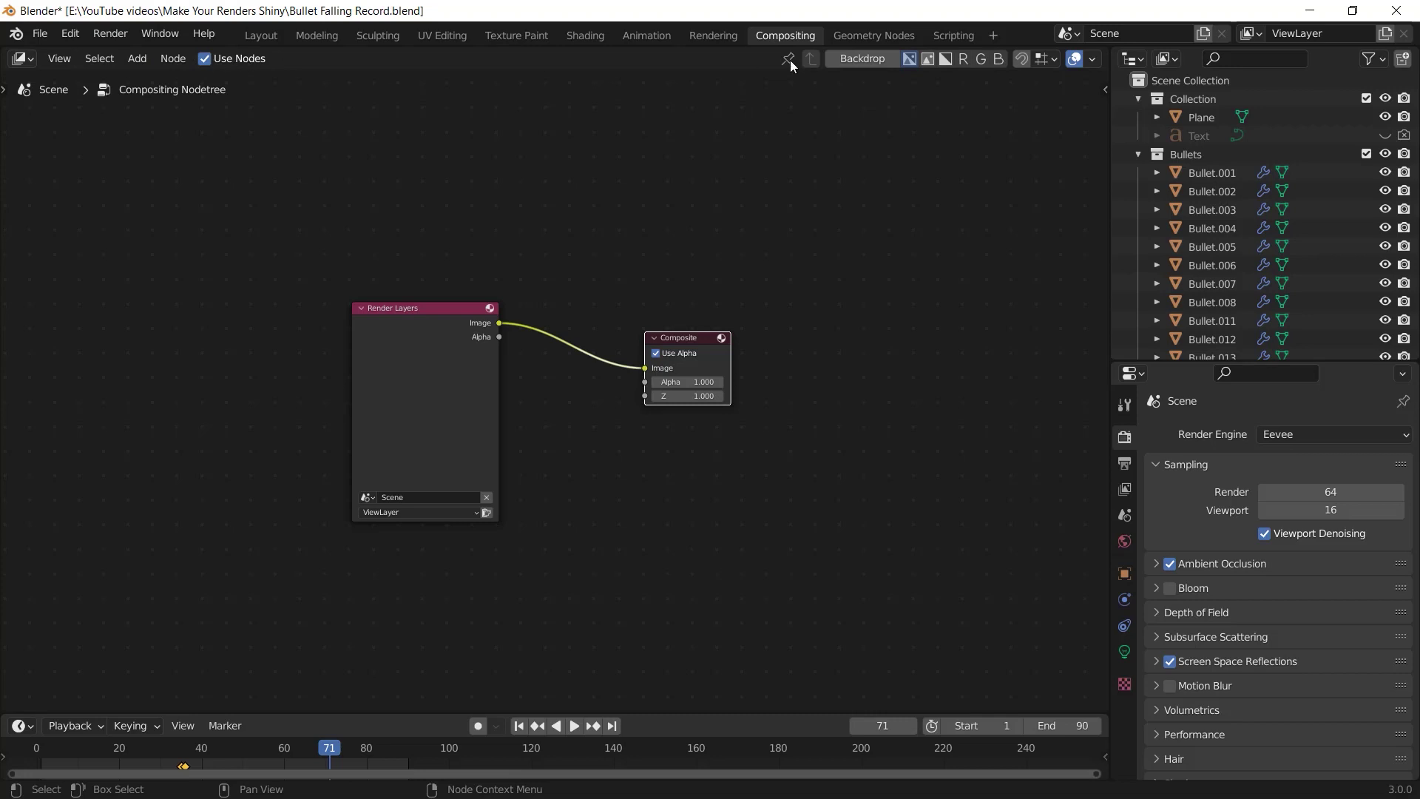
left_click(862, 58)
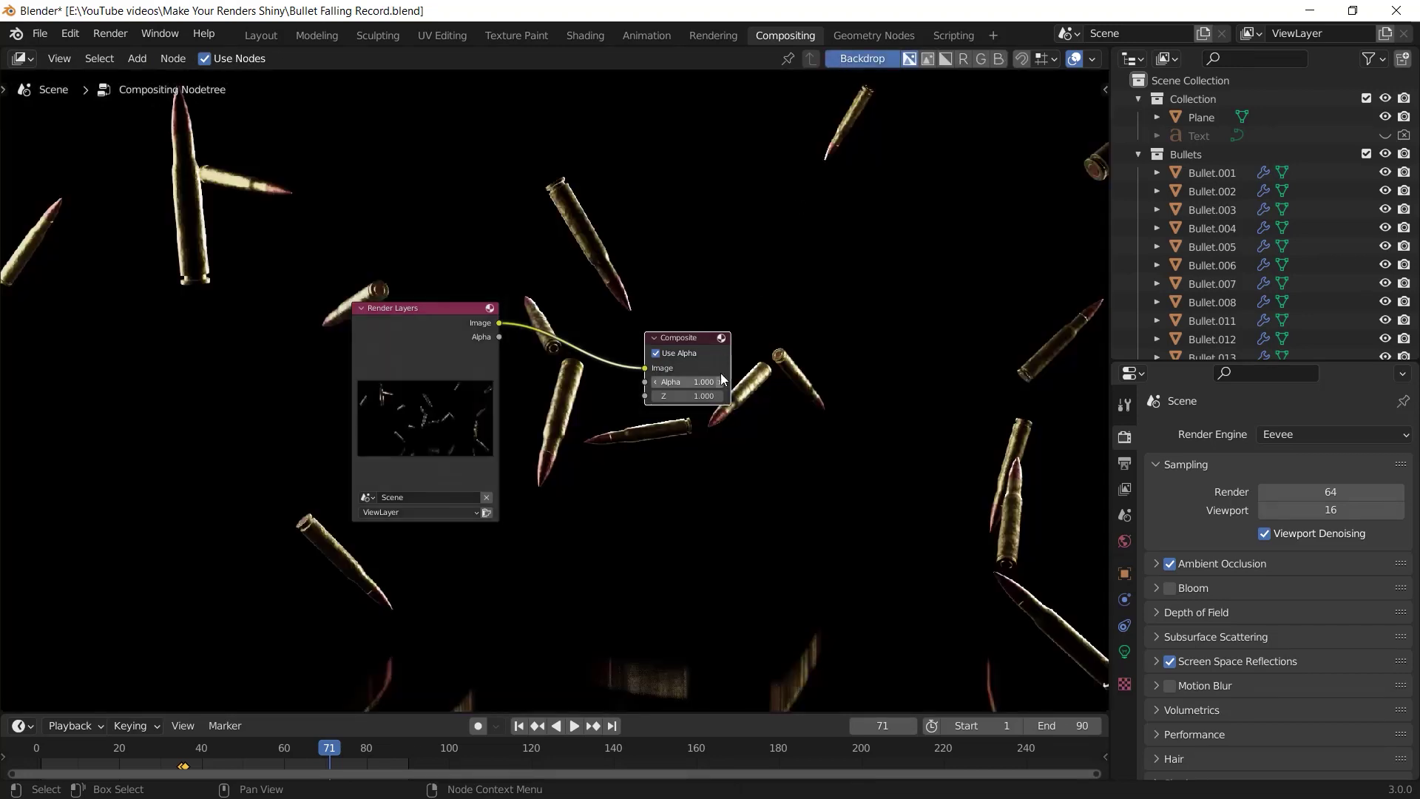
Step: Add a Viewer node below the Composite node and link the Render Layers image output to it
left_click_drag(695, 344, 782, 306)
key("shift+a")
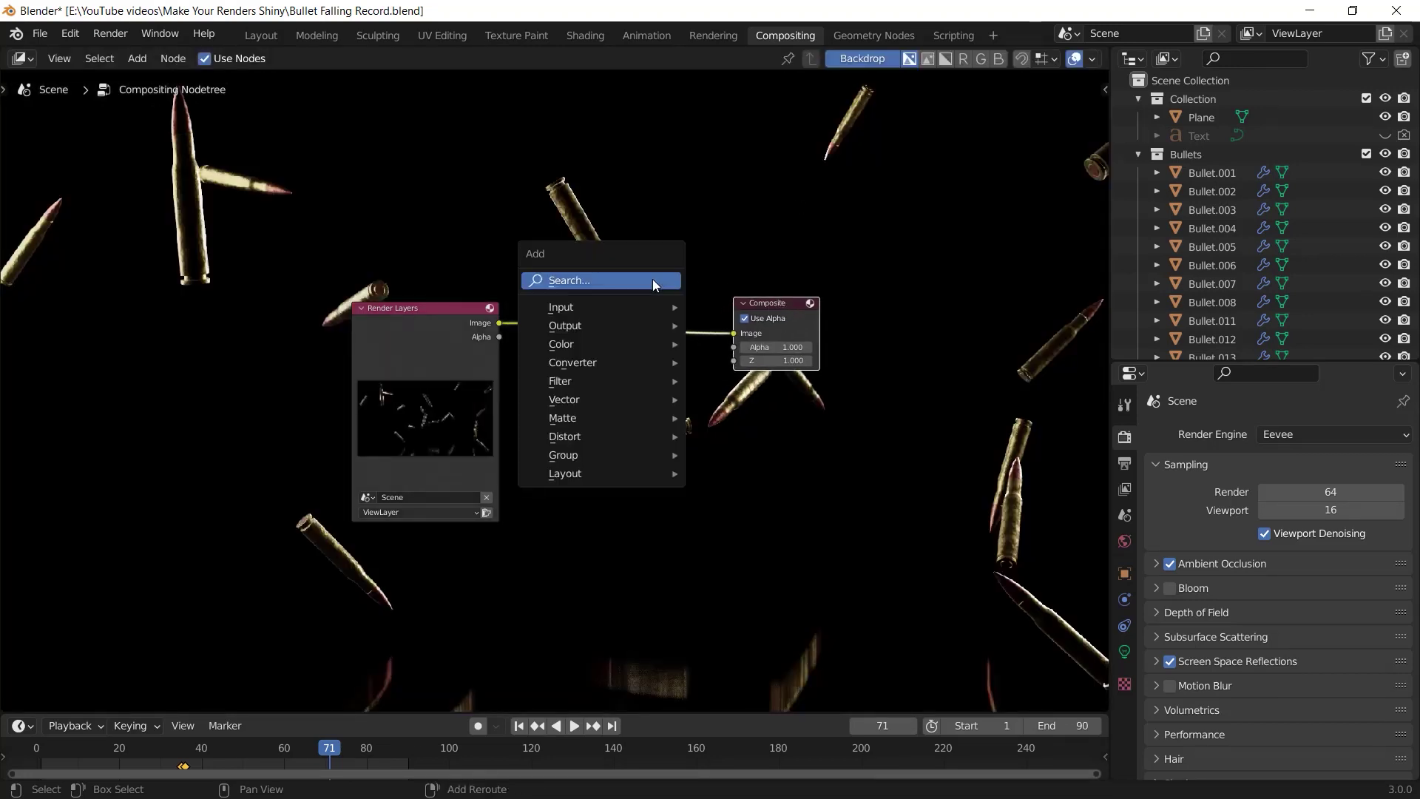
left_click(654, 282)
type("view")
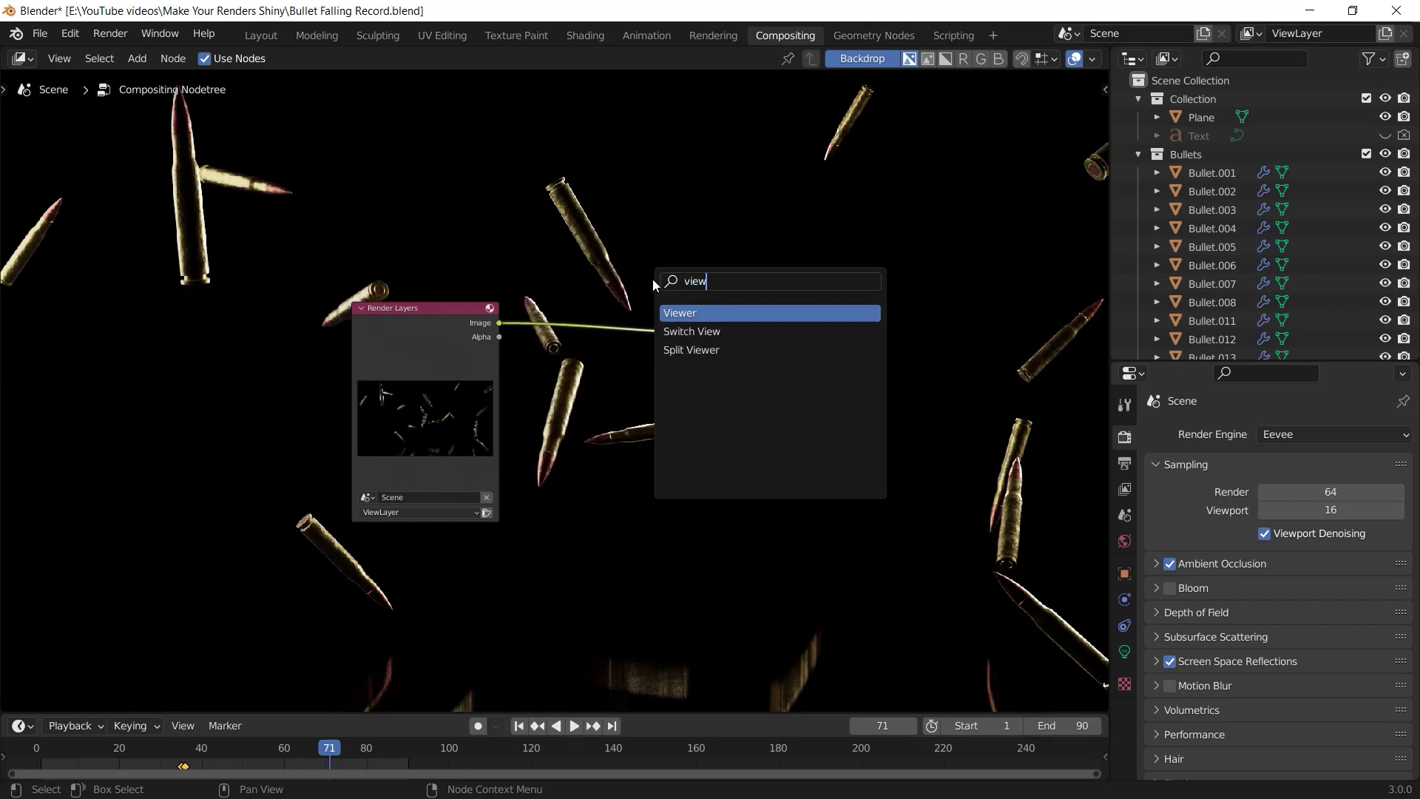
key("Return")
left_click(739, 387)
left_click_drag(499, 322, 743, 414)
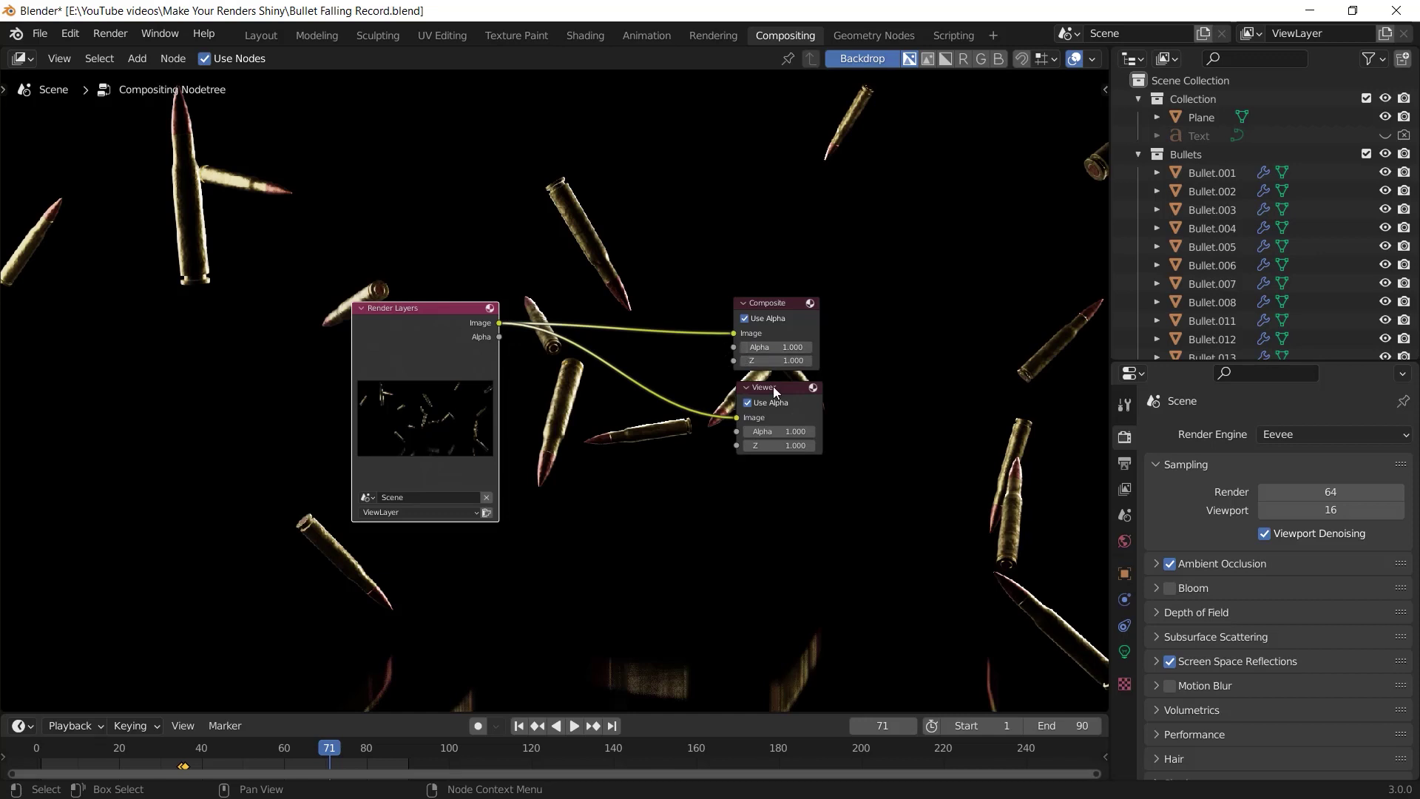
Step: Add a reroute point on the links to Composite and Viewer, and space the output nodes away from Render Layers
right_click_drag(726, 375, 726, 376, "shift")
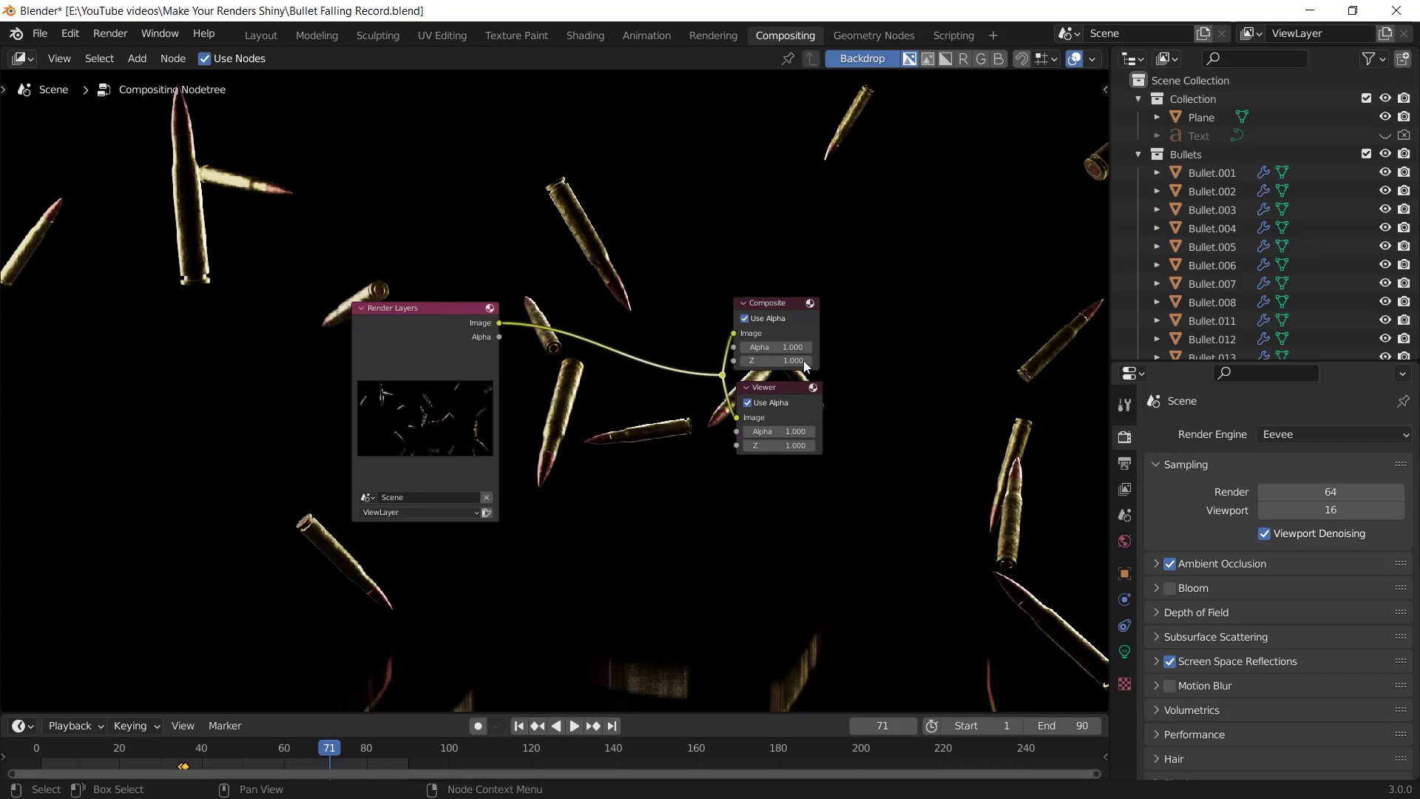
left_click_drag(768, 219, 849, 463)
left_click_drag(811, 385, 838, 388)
middle_click_drag(586, 325, 657, 339)
left_click_drag(513, 342, 490, 342)
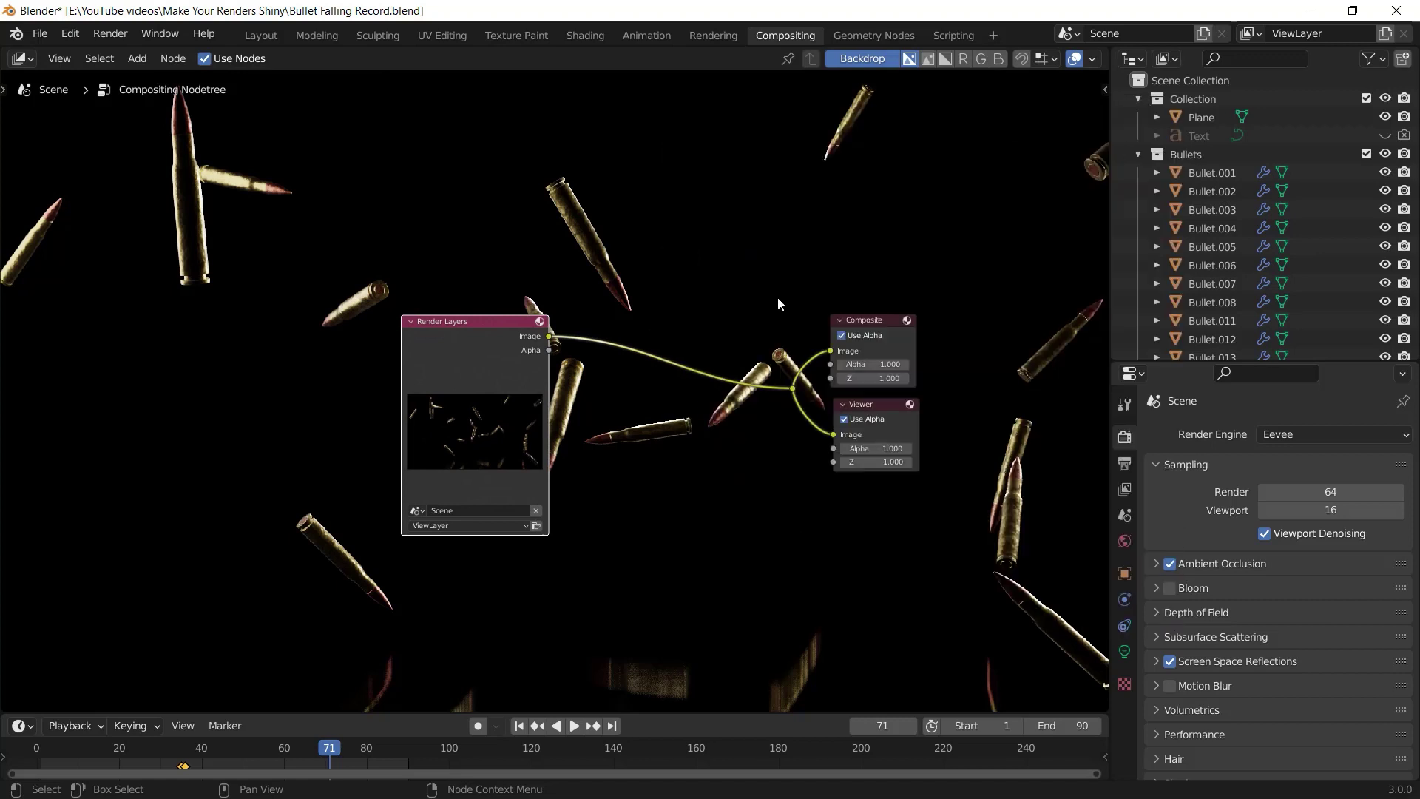
Step: Insert a Glare node between Render Layers and the reroute point
key("shift+a")
left_click(769, 298)
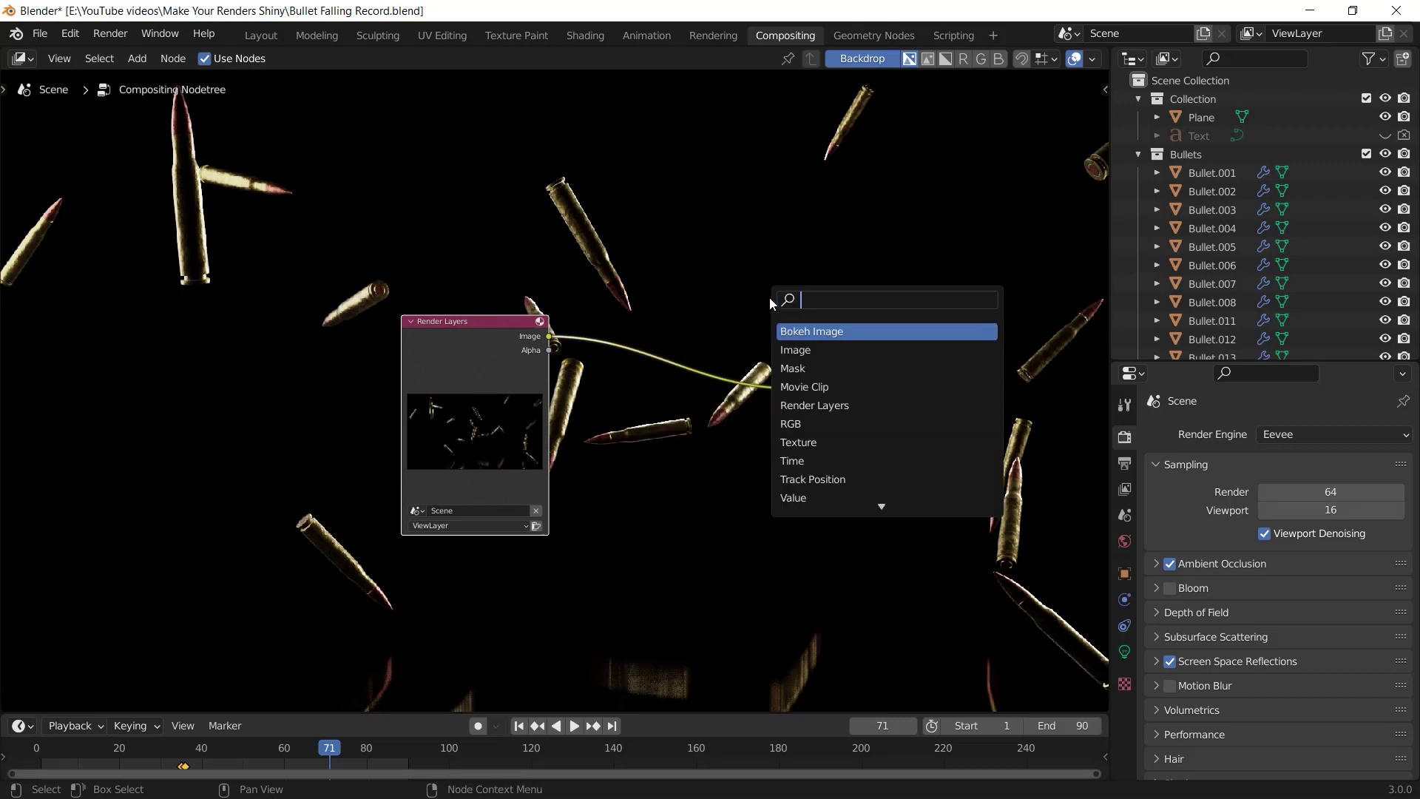
type("gla")
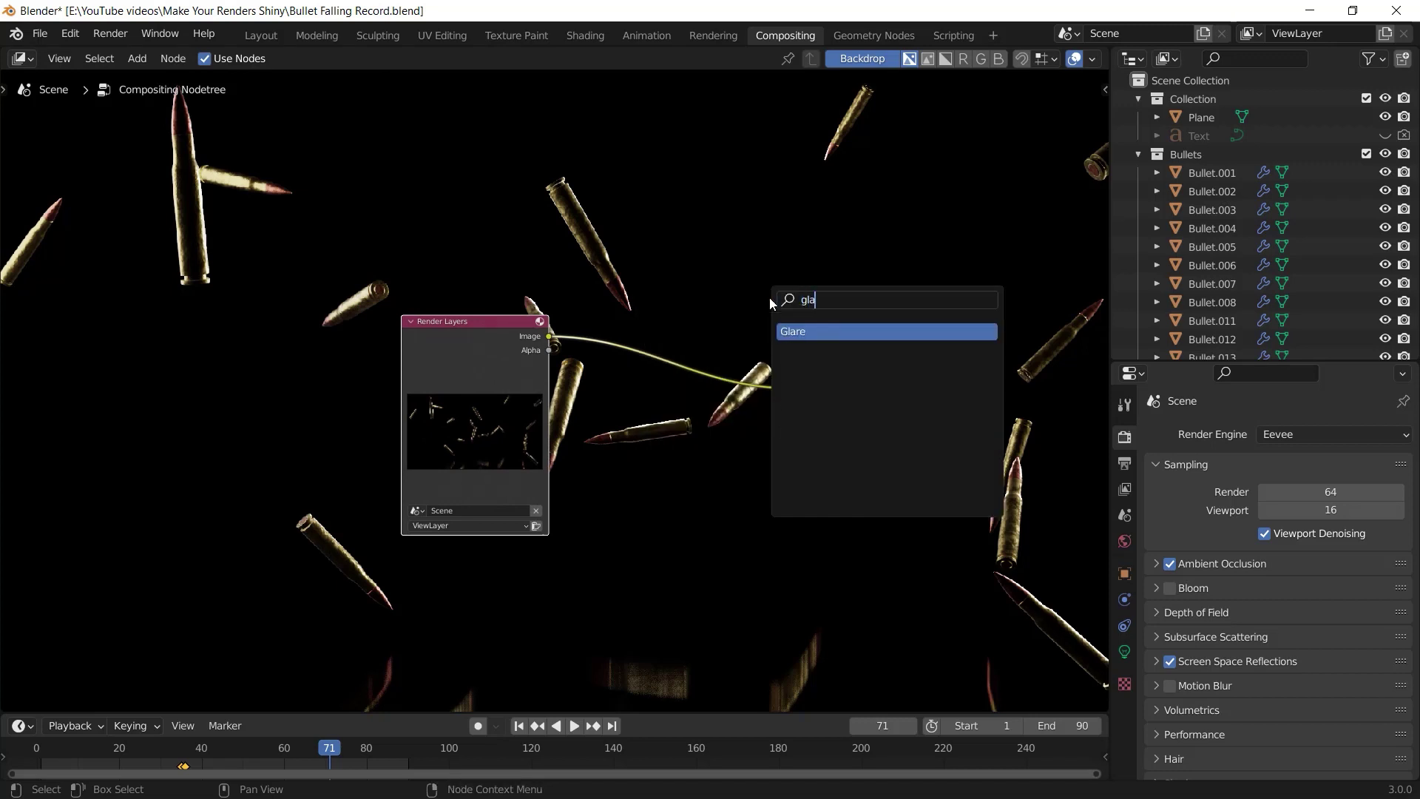
key("Return")
left_click(629, 292)
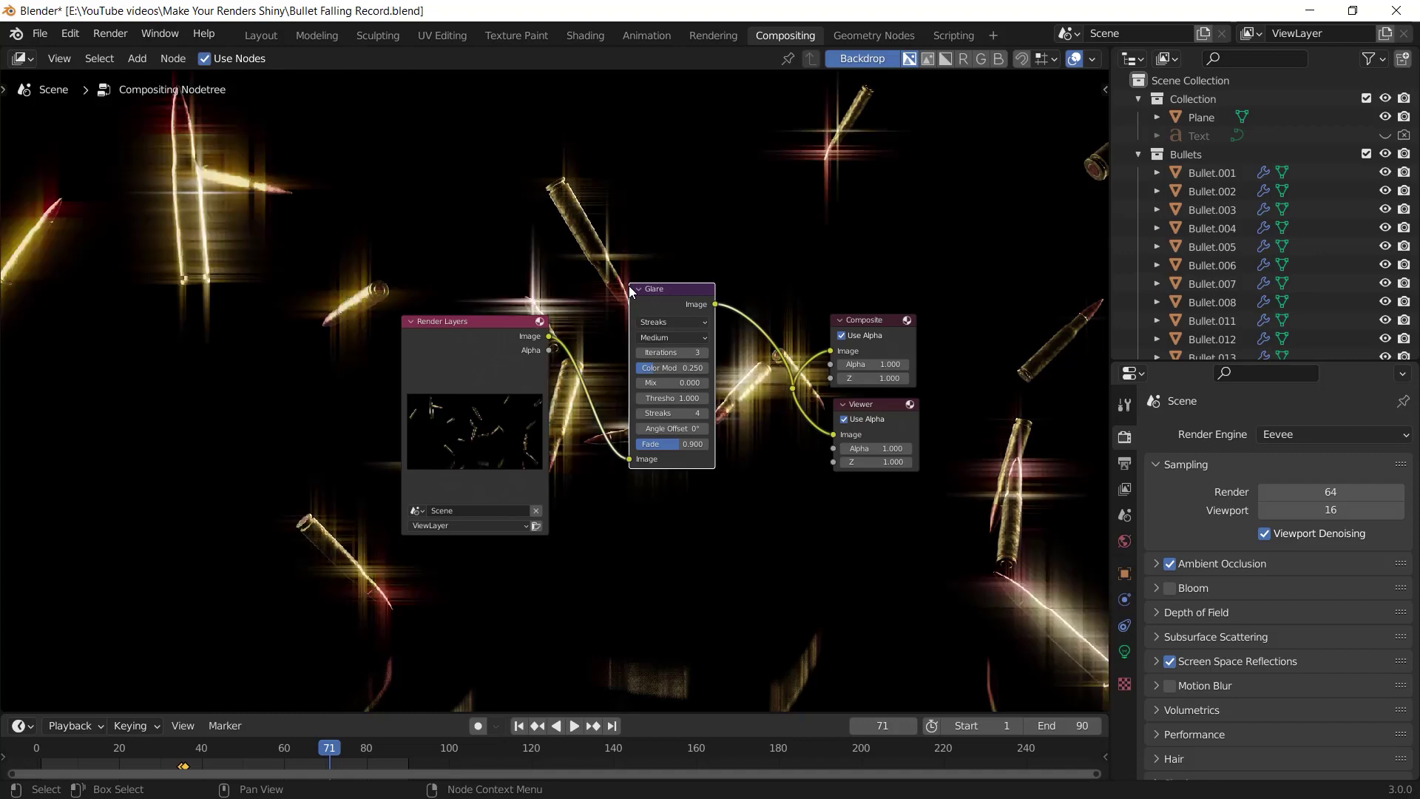
Step: Try 5 and 2 iterations on the Glare node and return the value to 3
scroll(570, 291, "up", 4)
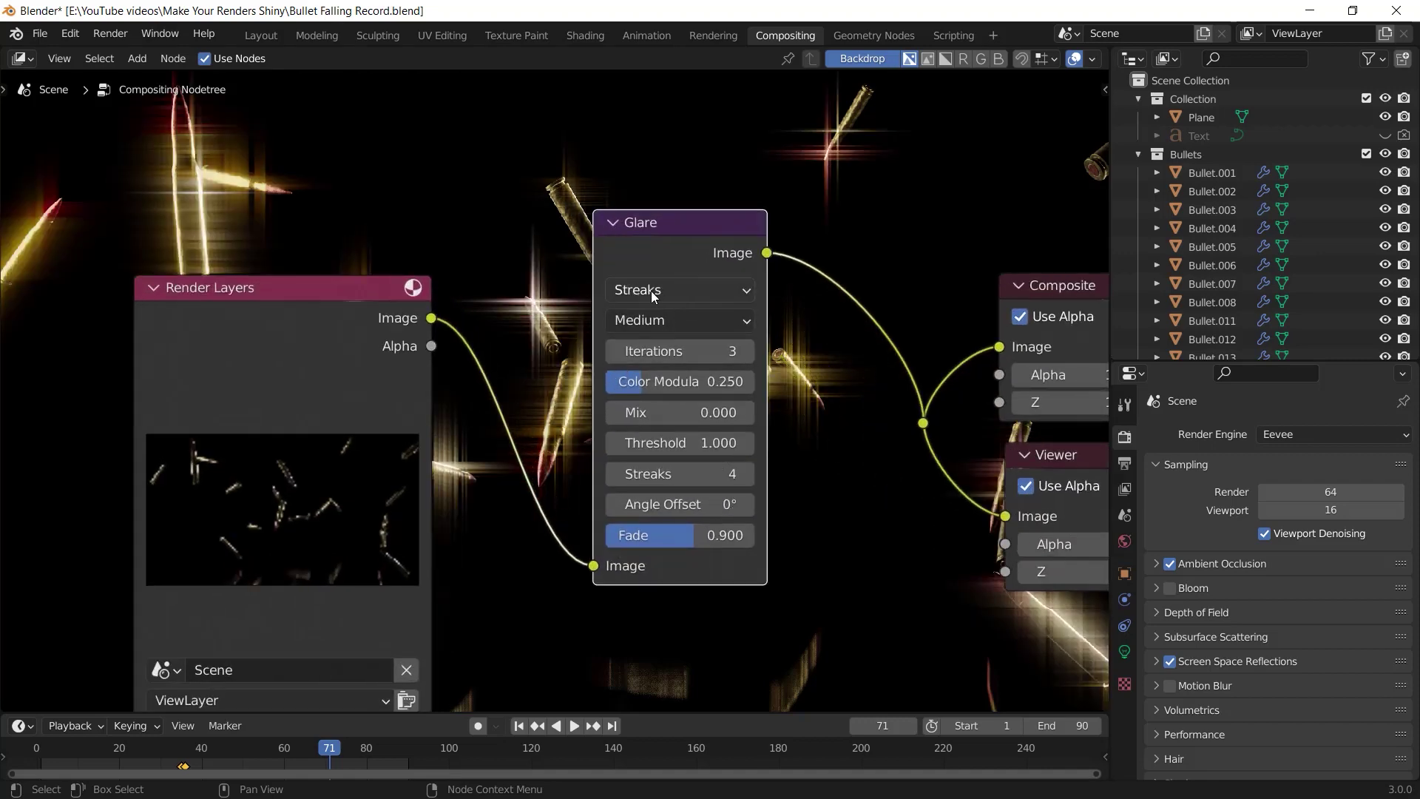
scroll(754, 357, "down", 2)
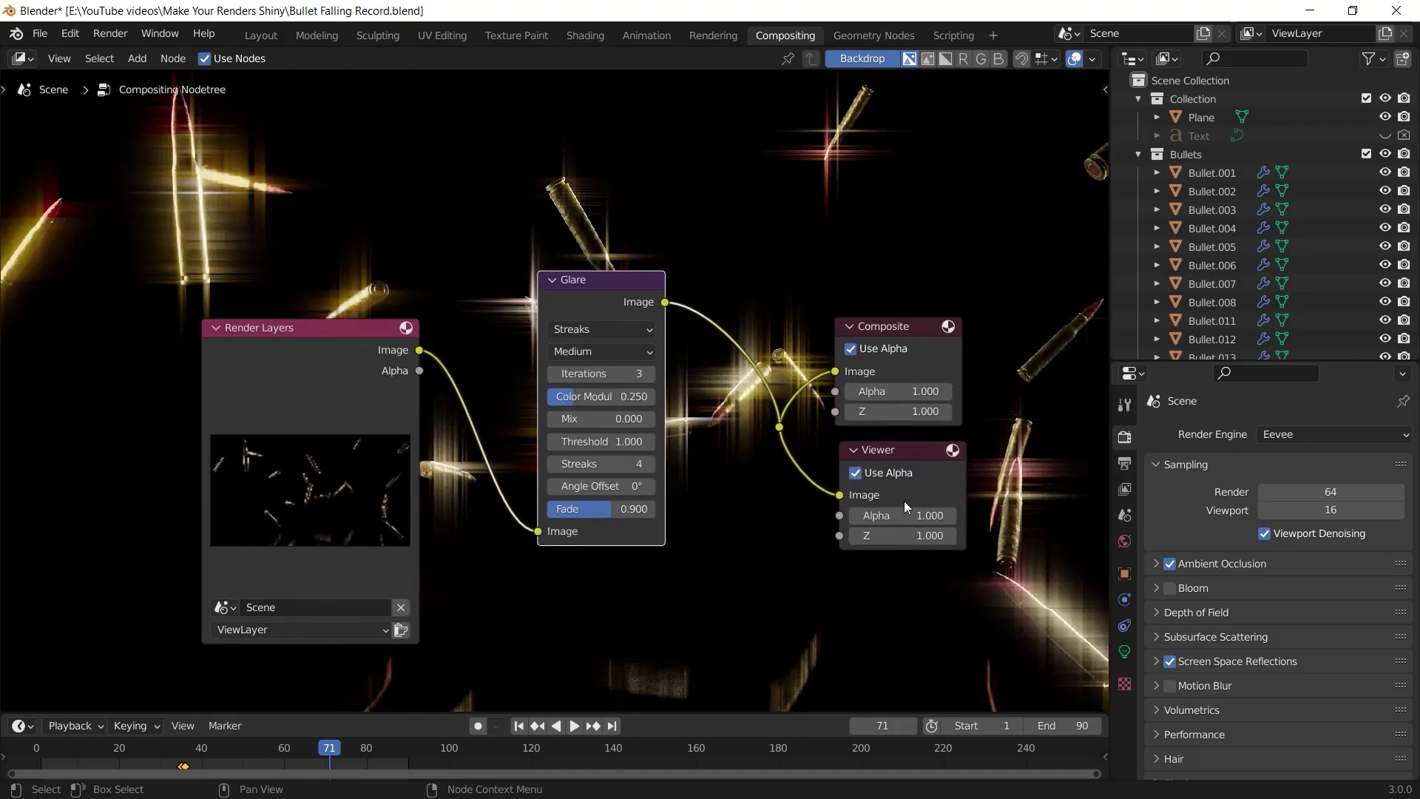
middle_click_drag(648, 396, 657, 395)
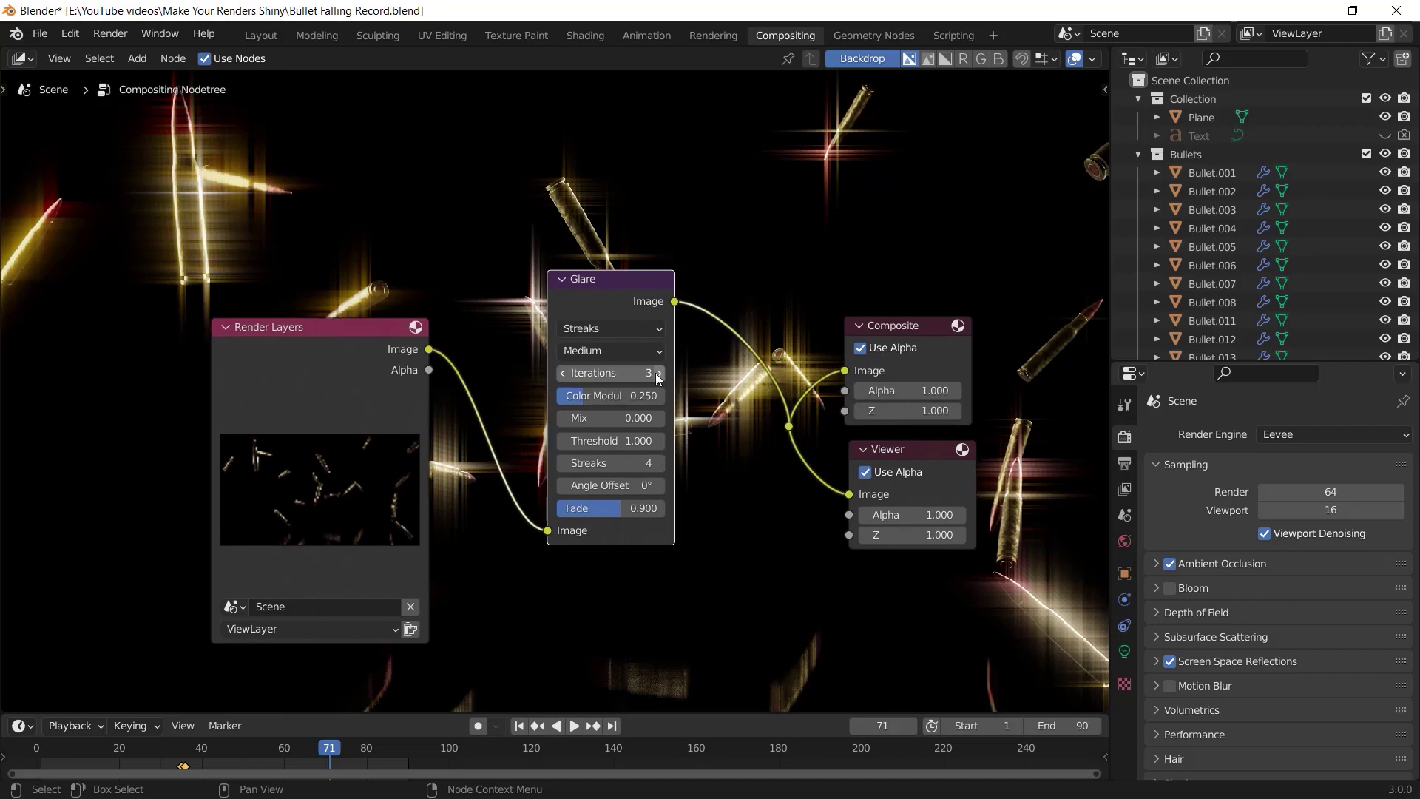
left_click(659, 373)
left_click(659, 374)
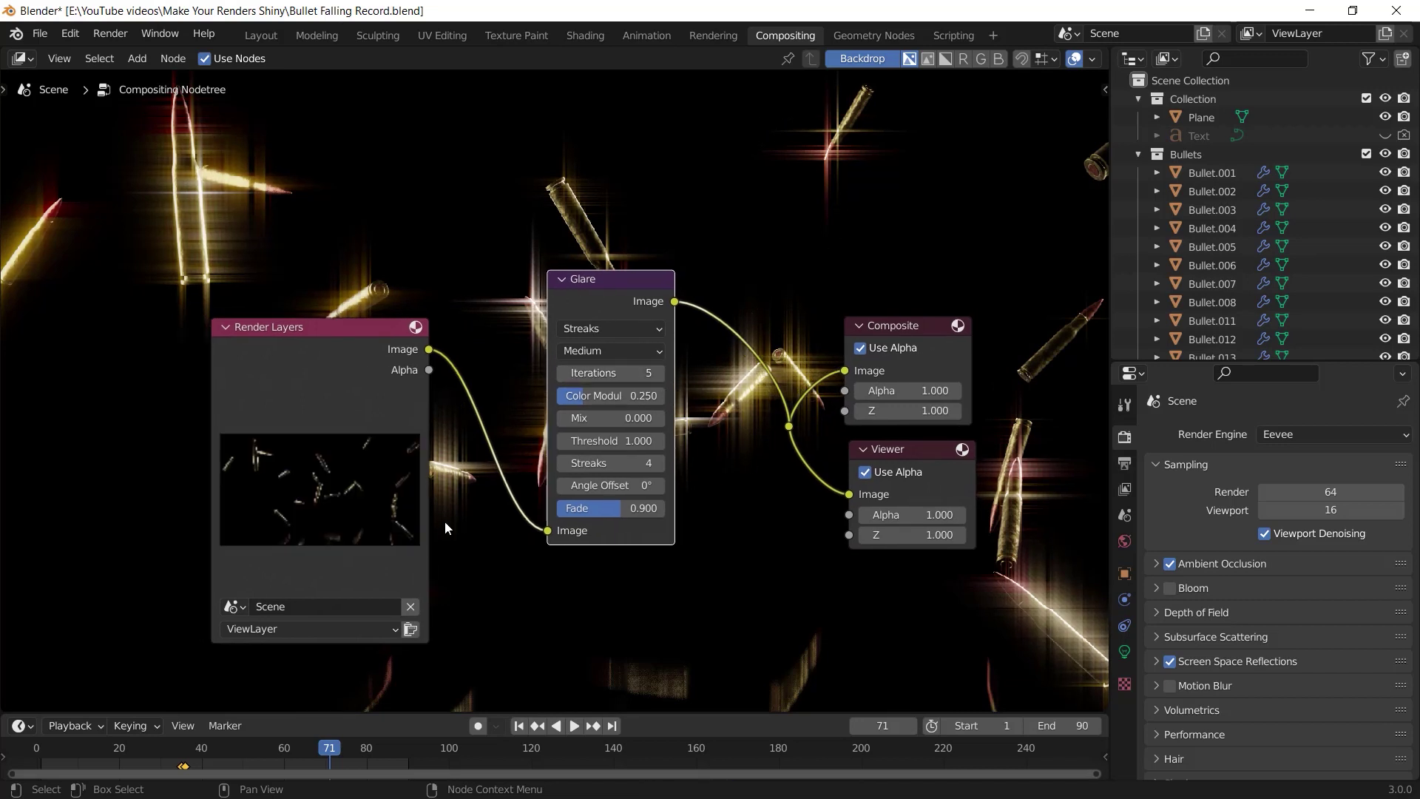
middle_click_drag(259, 251, 279, 254)
left_click_drag(649, 374, 581, 374)
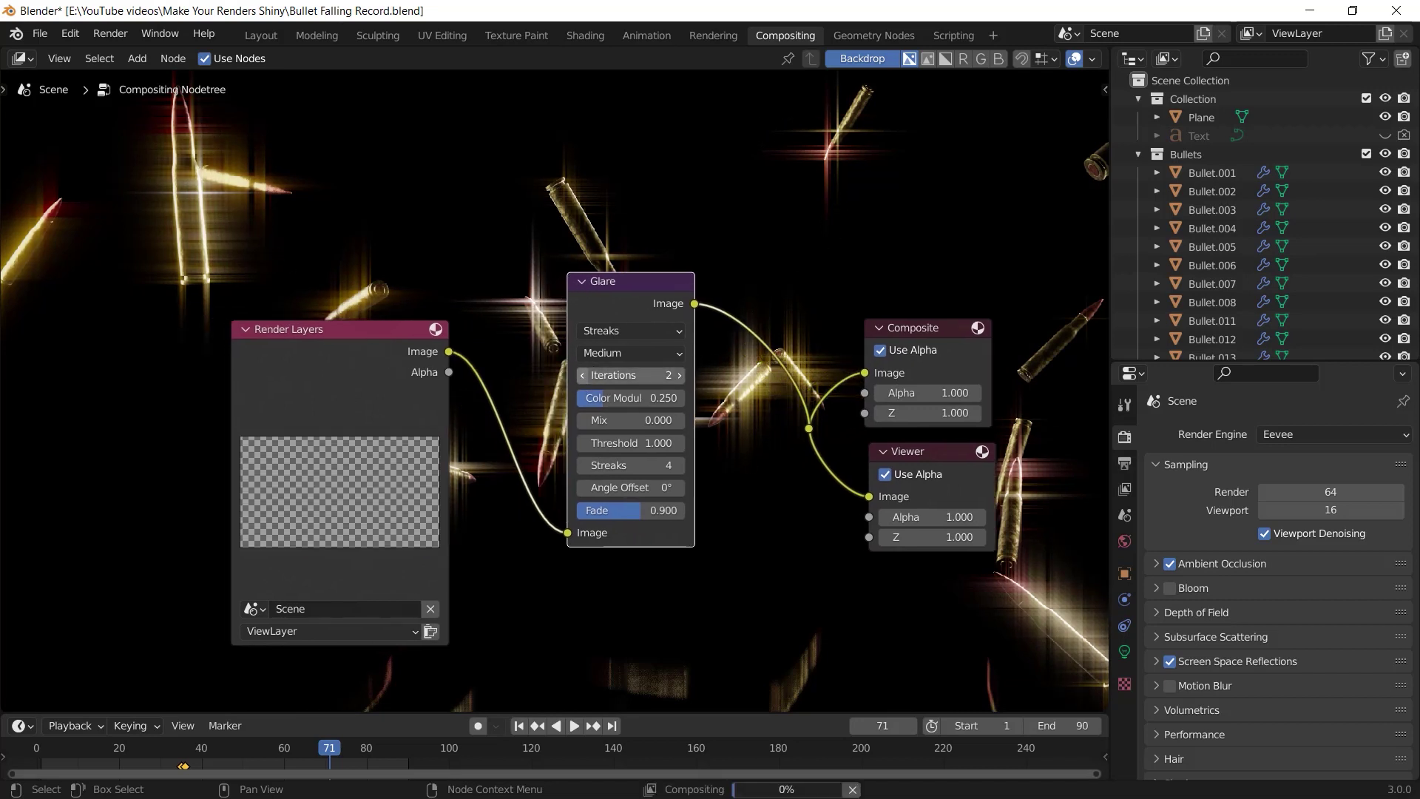
left_click(679, 376)
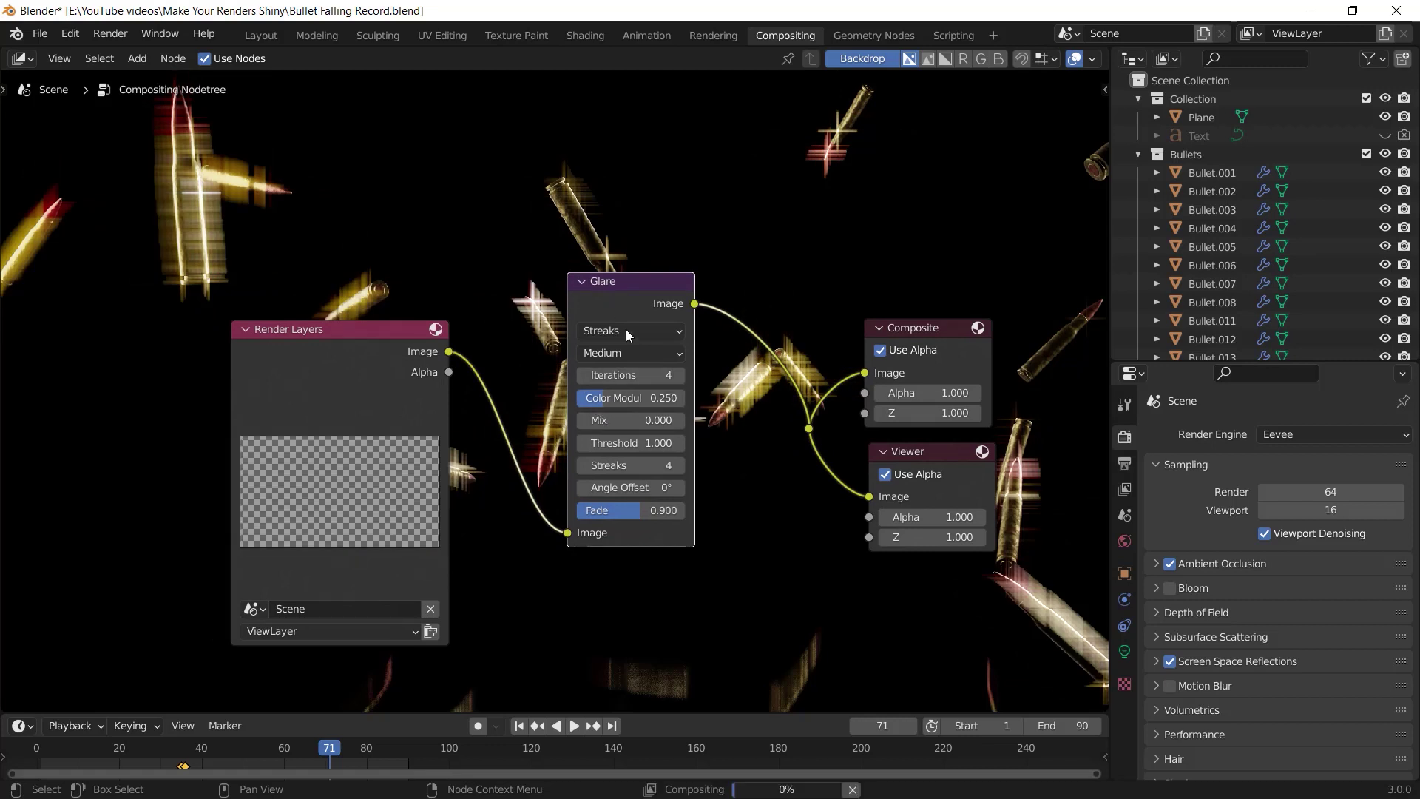
Step: Try Glare color modulation at 0.780 and 0, and restore it to 0.25
left_click_drag(612, 392, 670, 392)
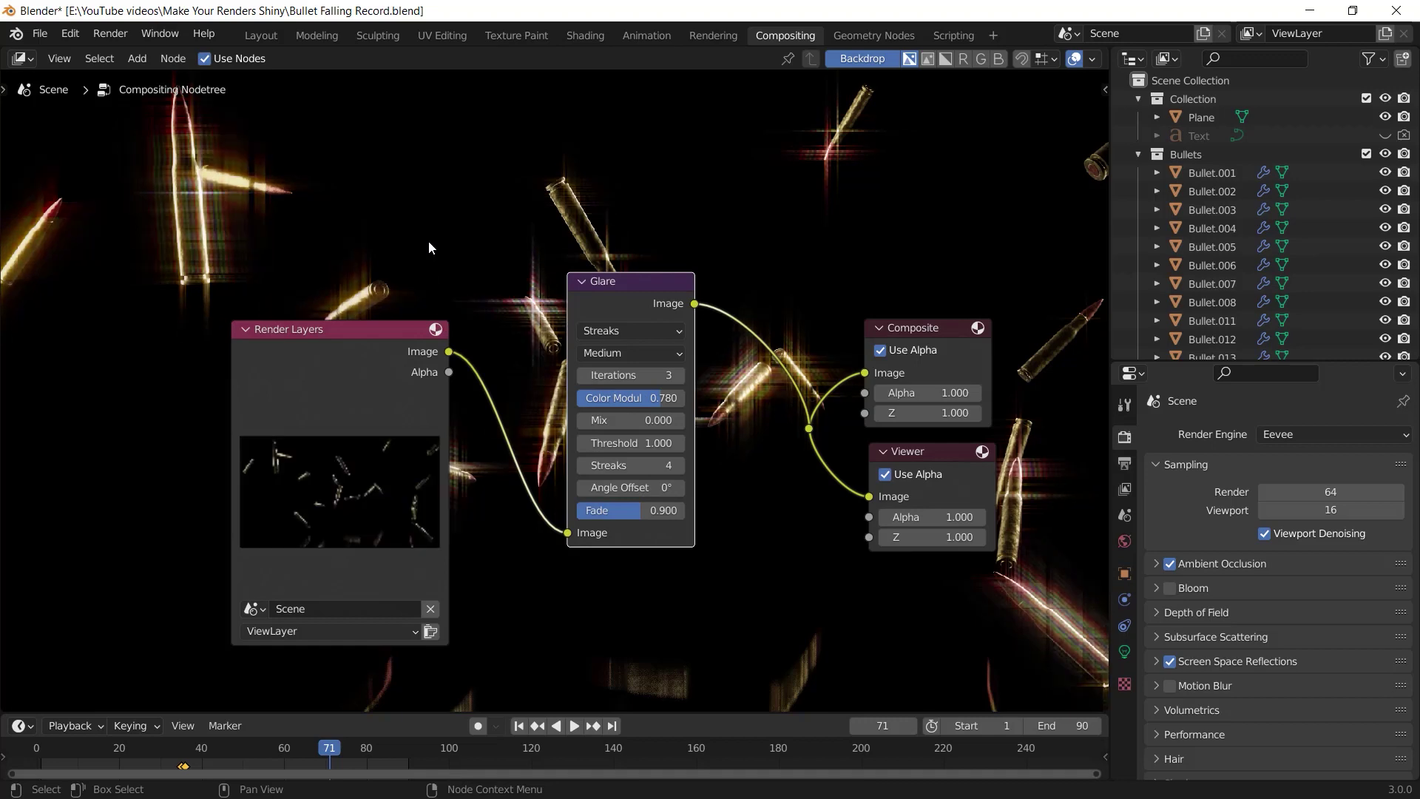
middle_click_drag(680, 397, 604, 409)
left_click_drag(605, 409, 503, 409)
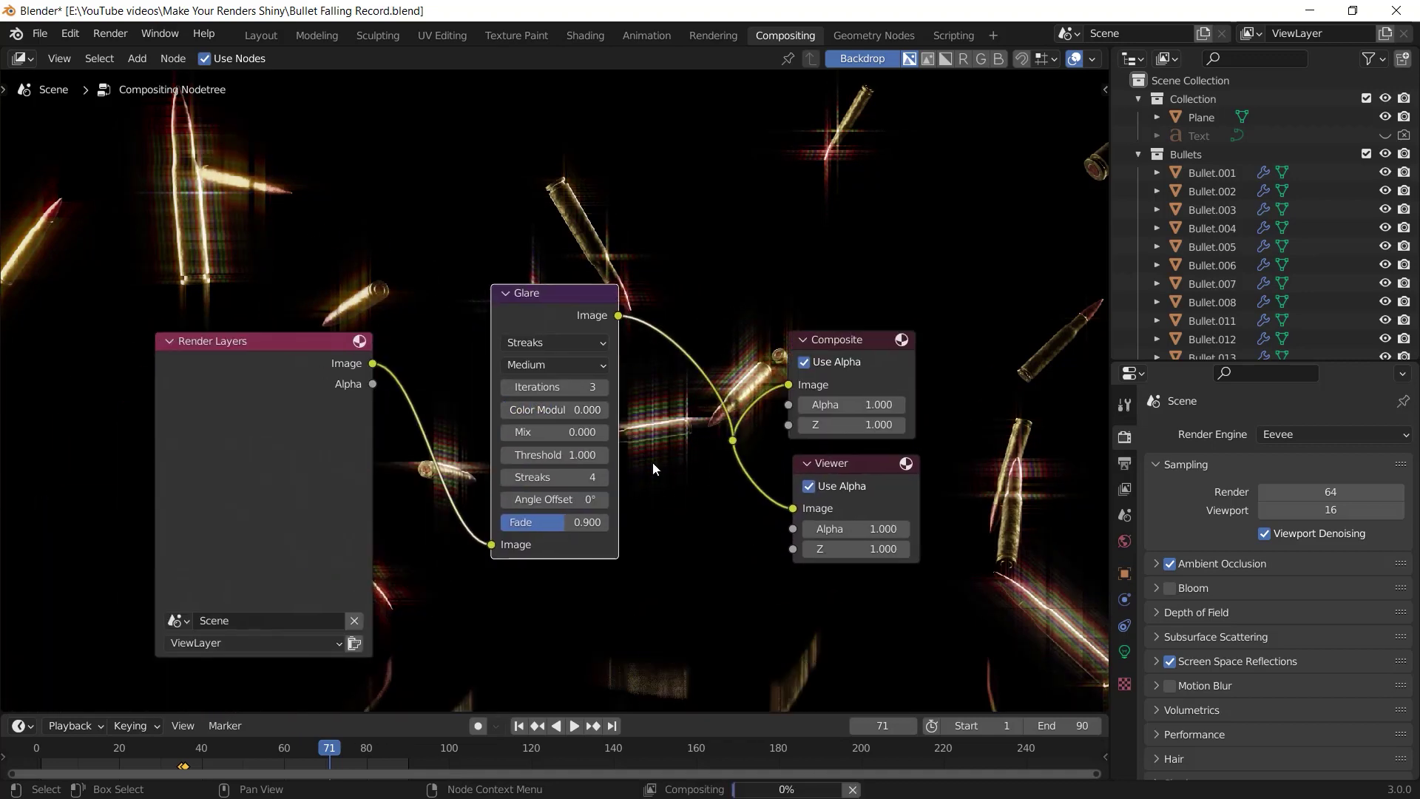
middle_click_drag(646, 392, 612, 423)
left_click(544, 456)
type(".25")
key("Return")
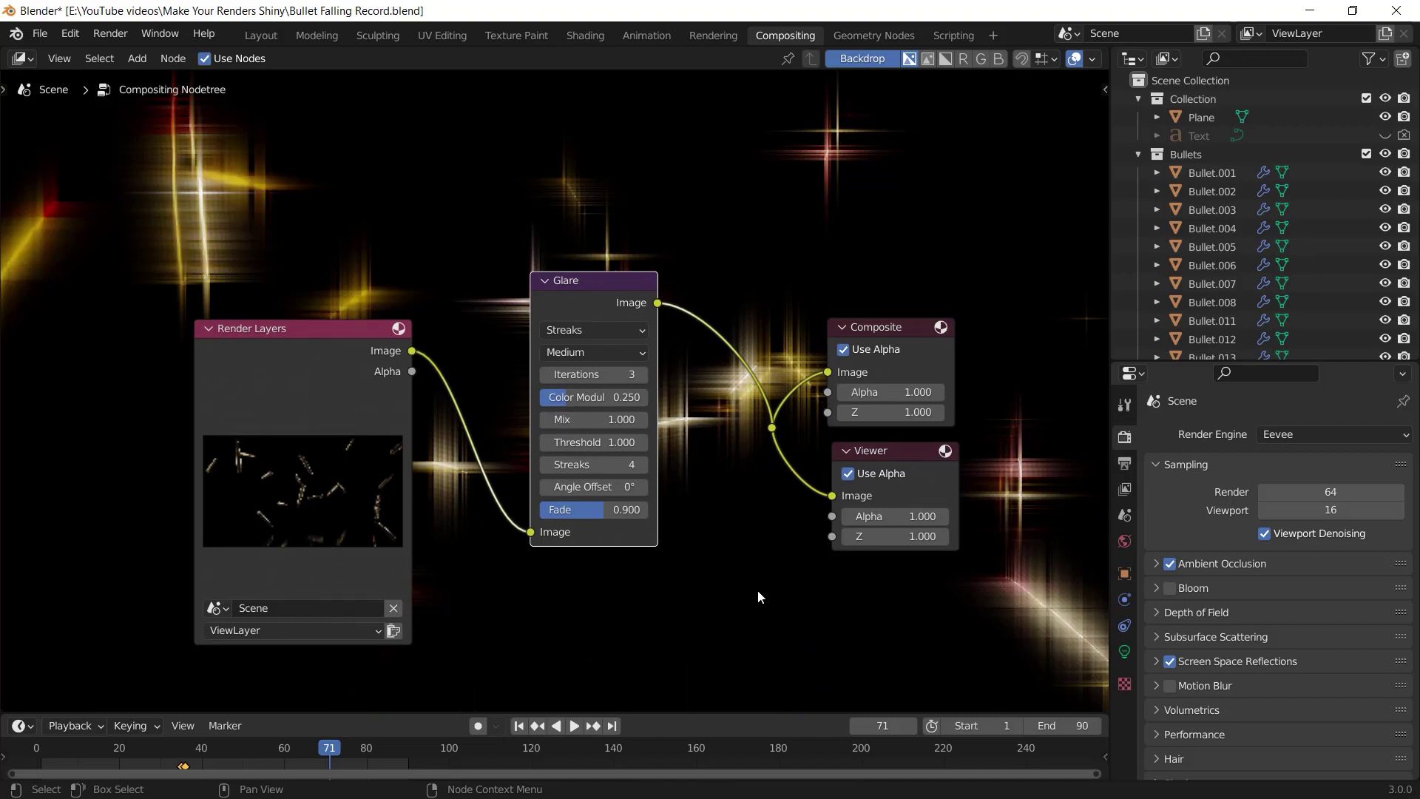
Step: Try a mix value of -1 on the Glare node and set it back to 0
scroll(758, 590, "down", 1)
left_click(579, 415)
type("-1")
key("Return")
scroll(722, 547, "down", 7)
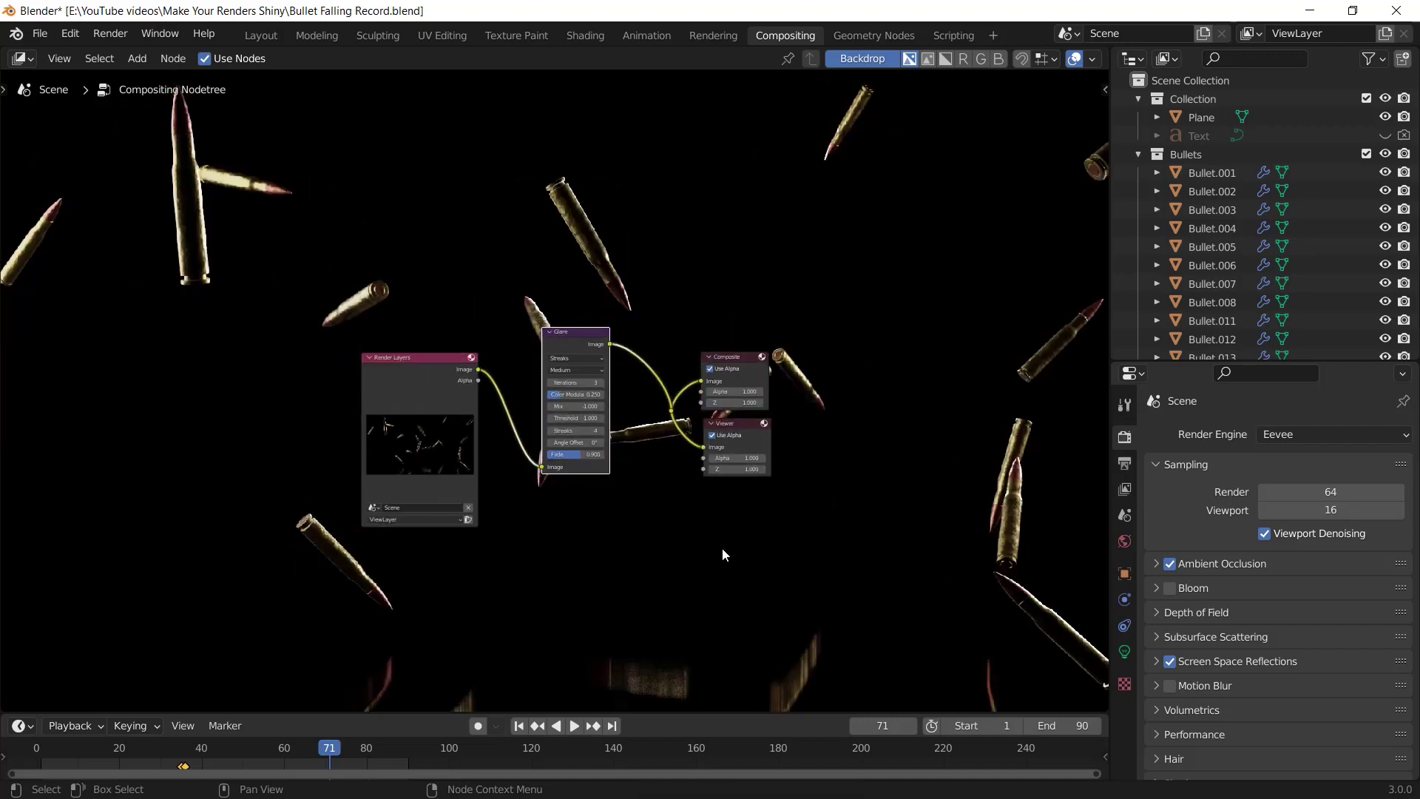
middle_click_drag(723, 549, 681, 558)
scroll(682, 558, "up", 8)
left_click(530, 433)
type("0")
key("Return")
Step: Try a threshold of 4 on the Glare node and undo the change
scroll(526, 458, "up", 2)
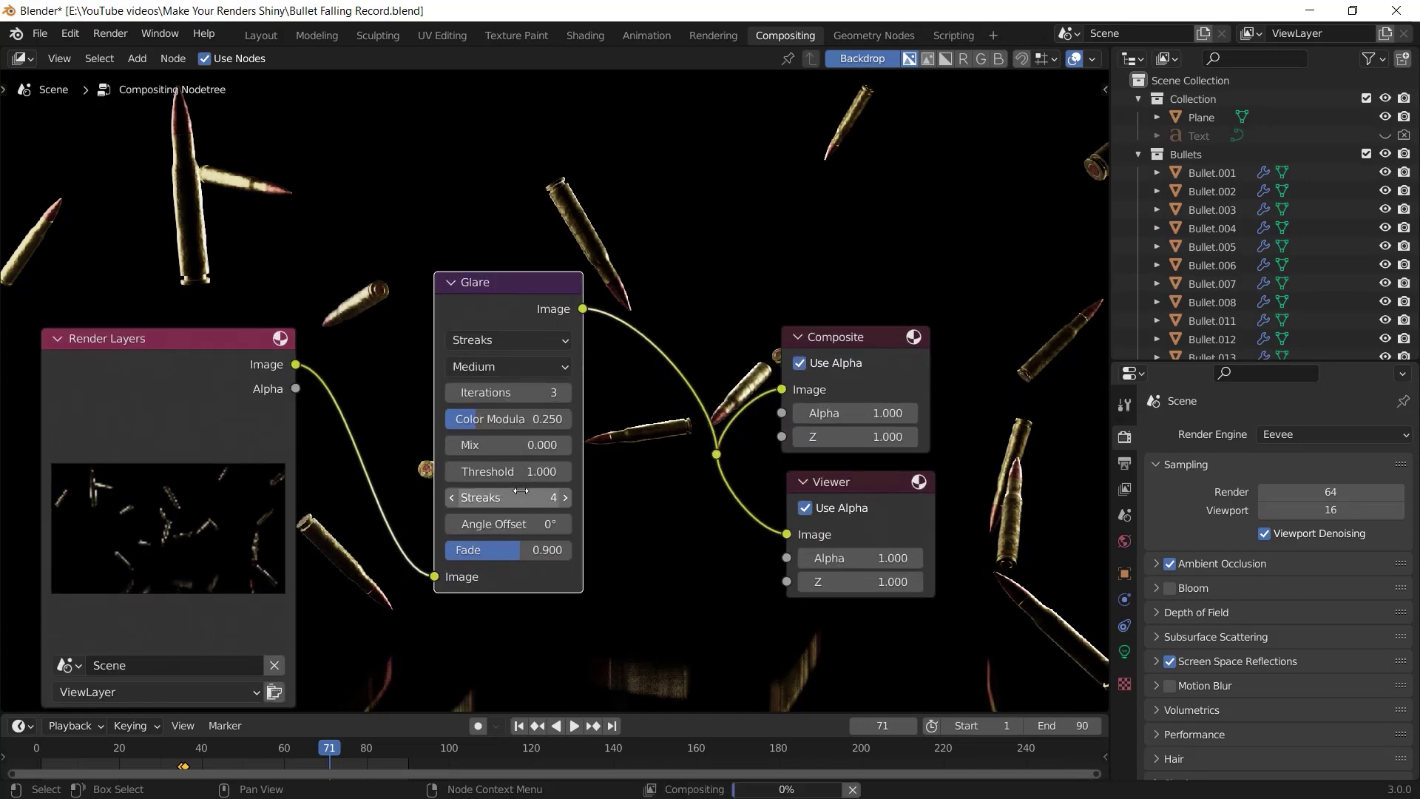
scroll(521, 490, "up", 1)
left_click(551, 445)
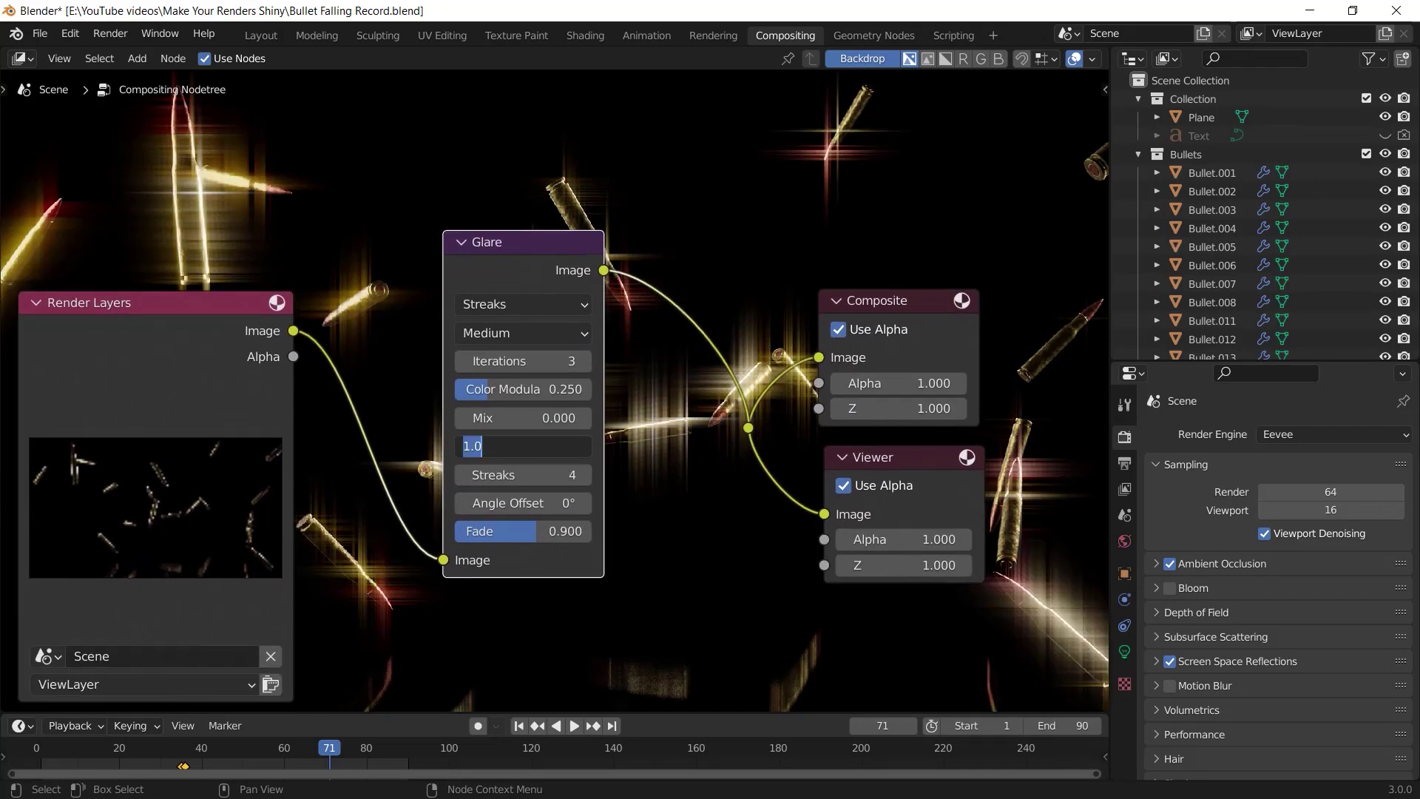
type("4")
key("Return")
scroll(675, 466, "down", 2)
middle_click_drag(787, 405, 768, 606)
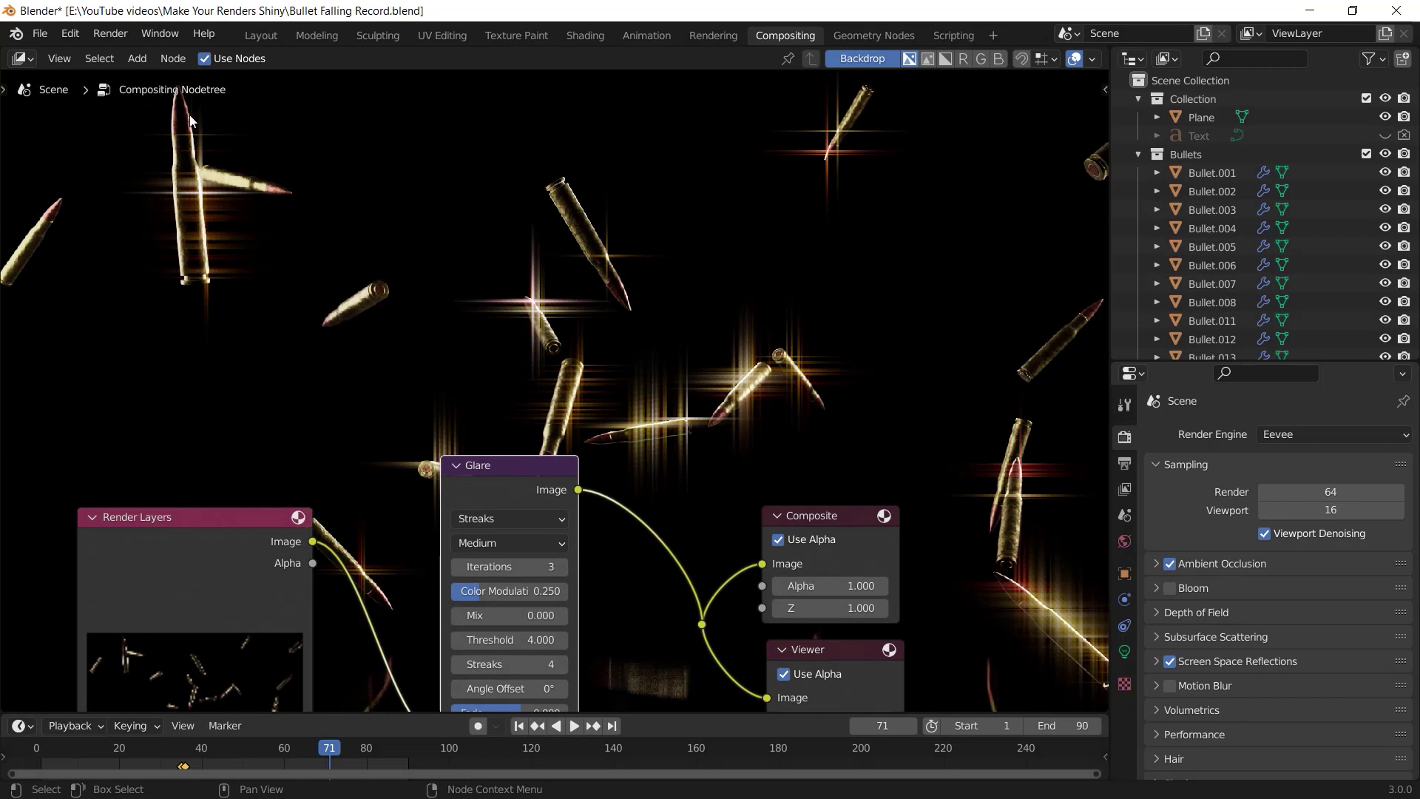
key("ctrl+z")
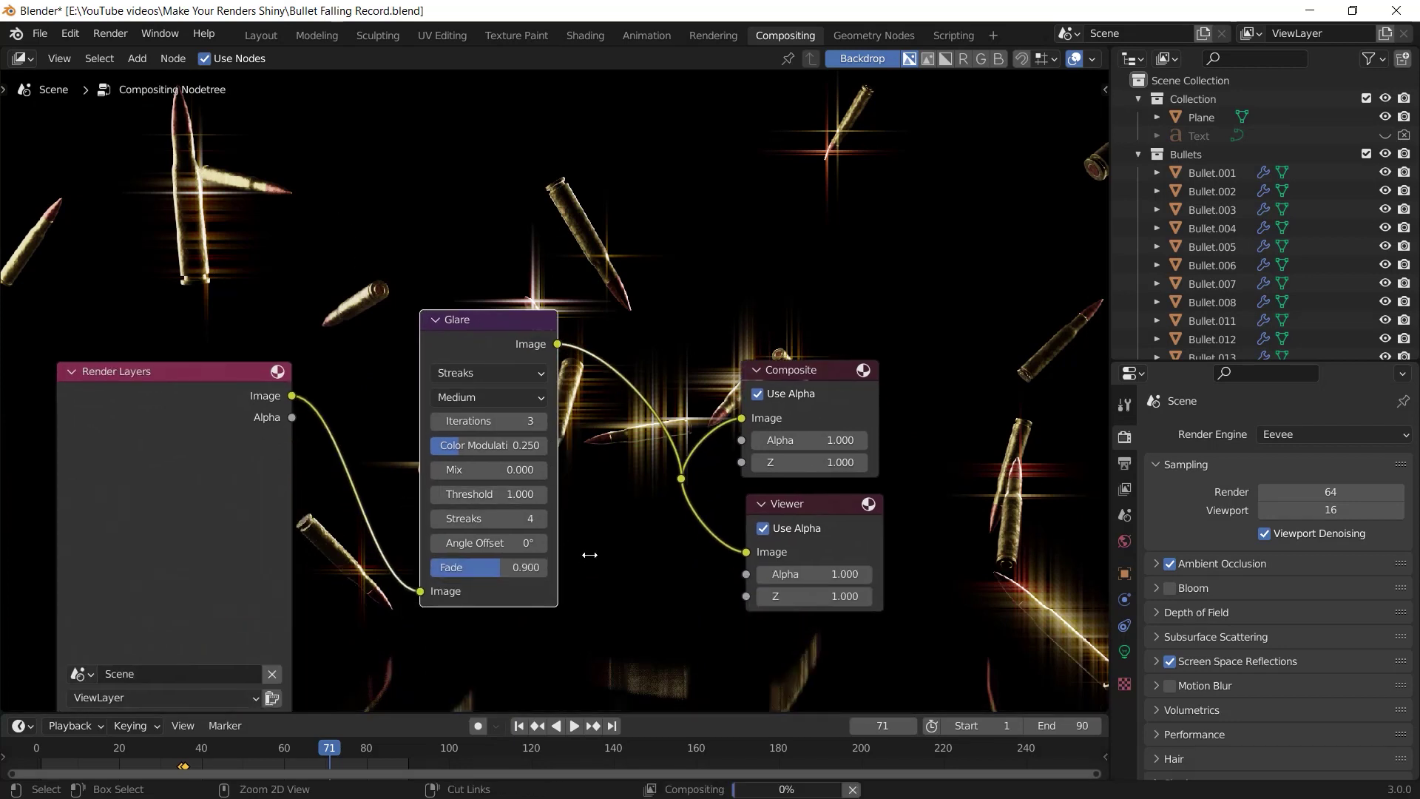
middle_click_drag(589, 555, 631, 529)
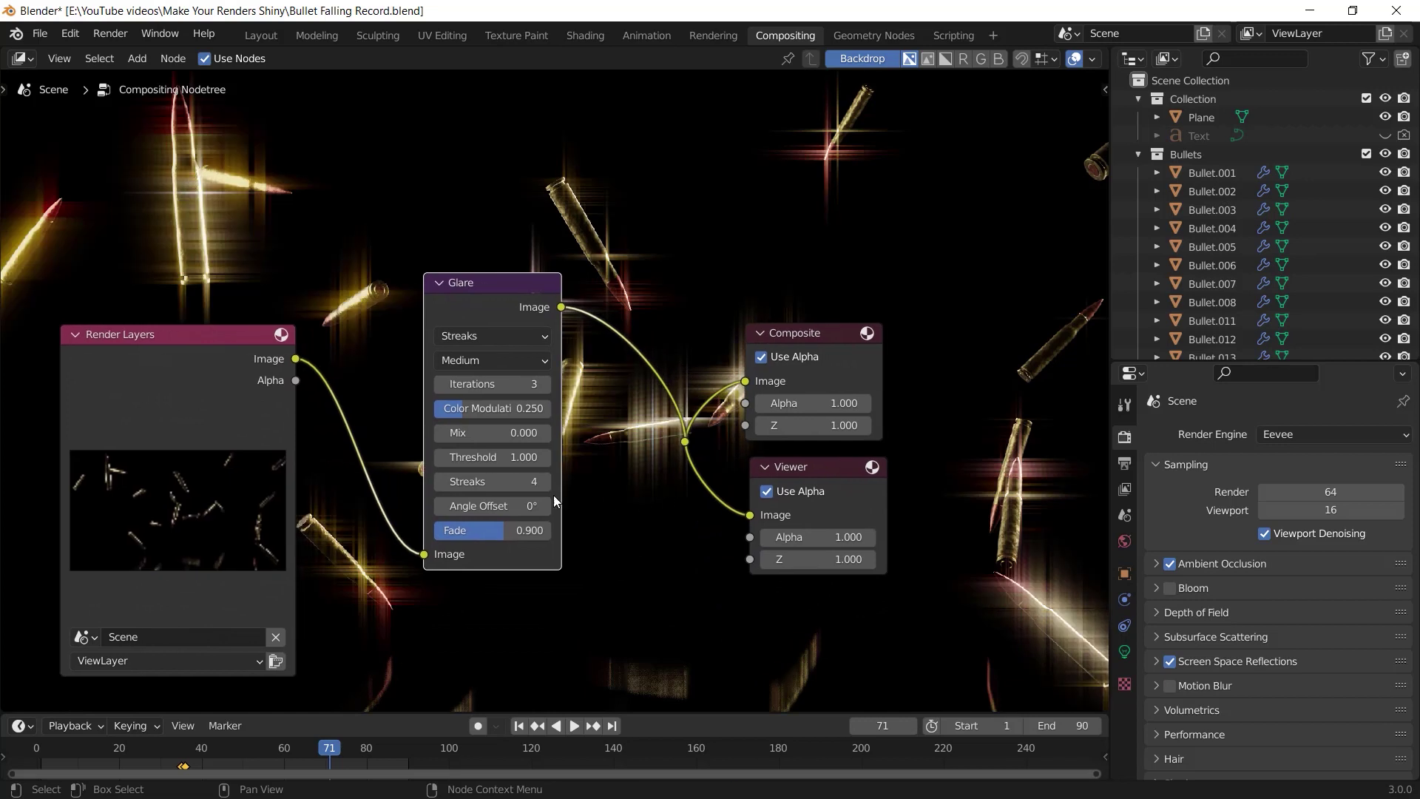
scroll(689, 505, "up", 1)
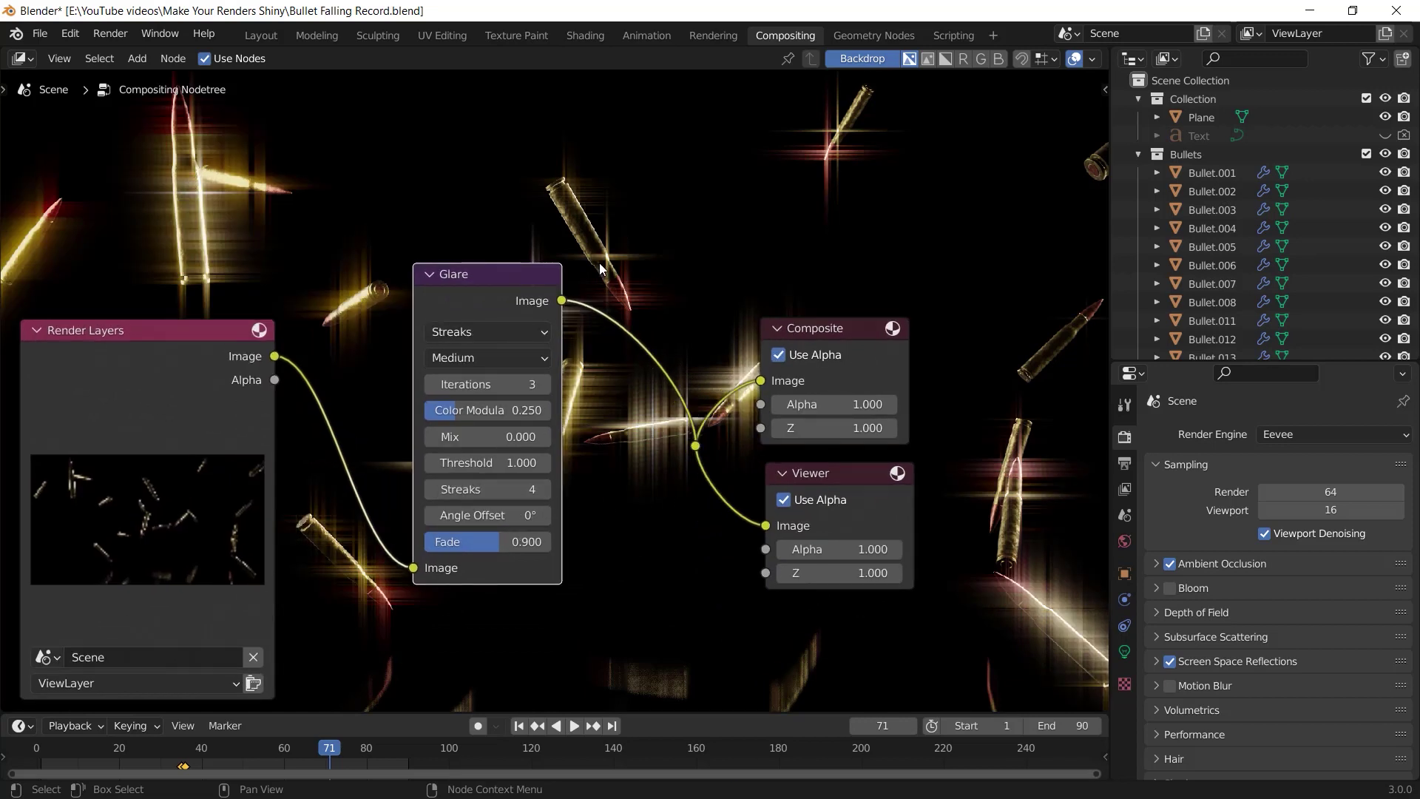
Step: Try 5 streaks on the Glare node and test different angle offsets
left_click(545, 489)
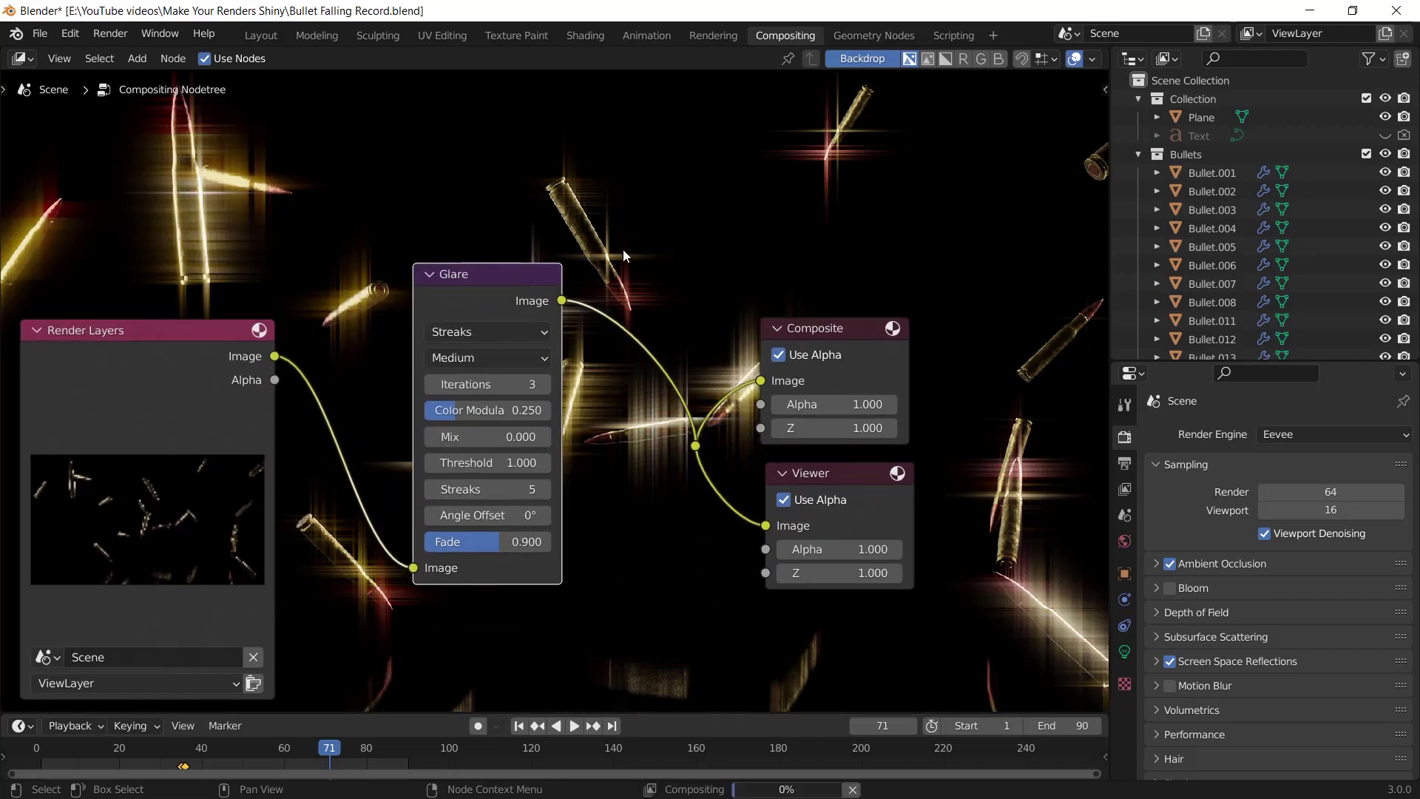
left_click_drag(518, 515, 462, 521)
left_click_drag(486, 527, 461, 529)
Step: Try a fade of 0.953 on the Glare node and return the value to 0.900
mouse_move(495, 540)
left_mouse_down()
mouse_move(456, 537)
mouse_move(521, 540)
left_mouse_up()
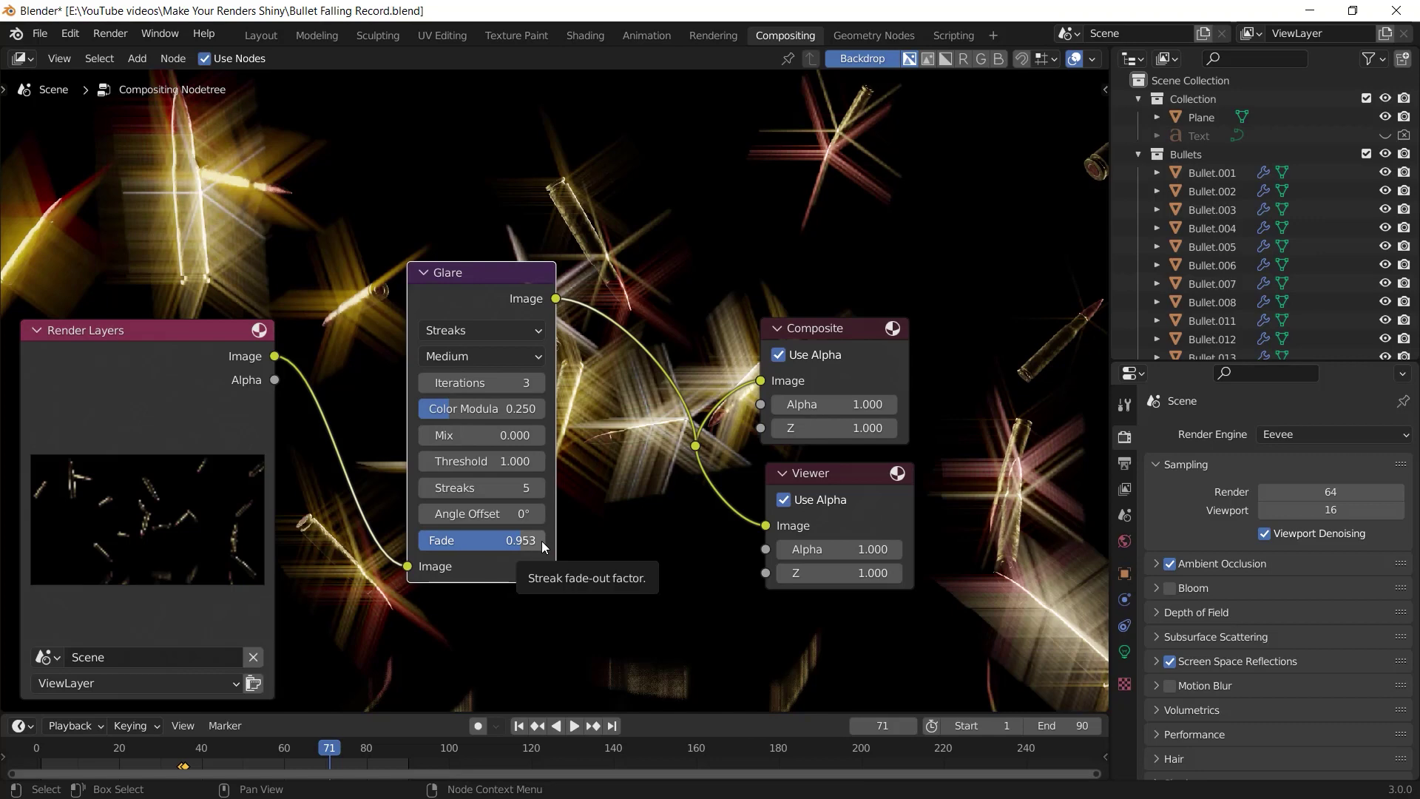
left_click_drag(542, 540, 529, 548)
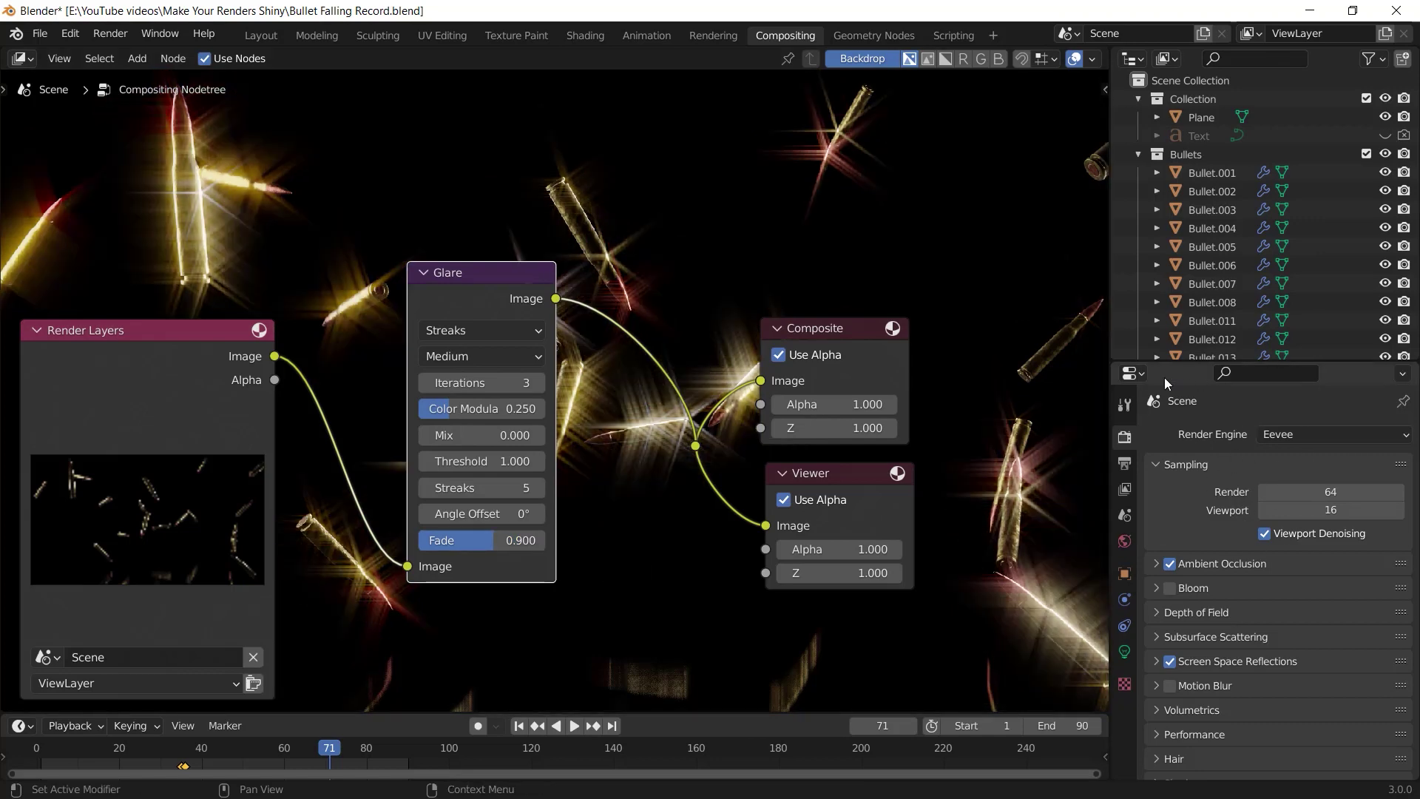
Step: Change the Properties editor area to an Image Editor showing the Render Result
left_click(1134, 373)
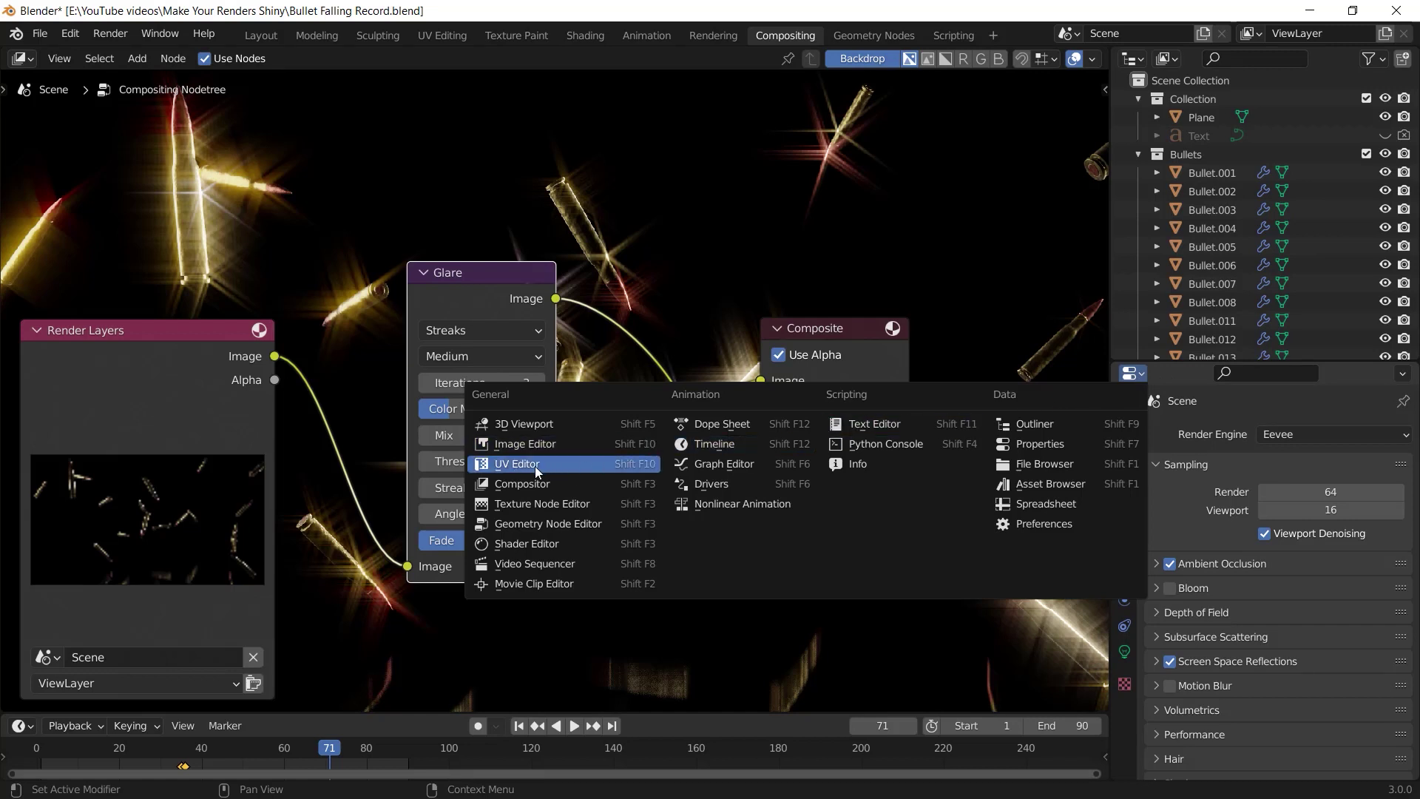
left_click(532, 445)
scroll(1302, 373, "down", 3)
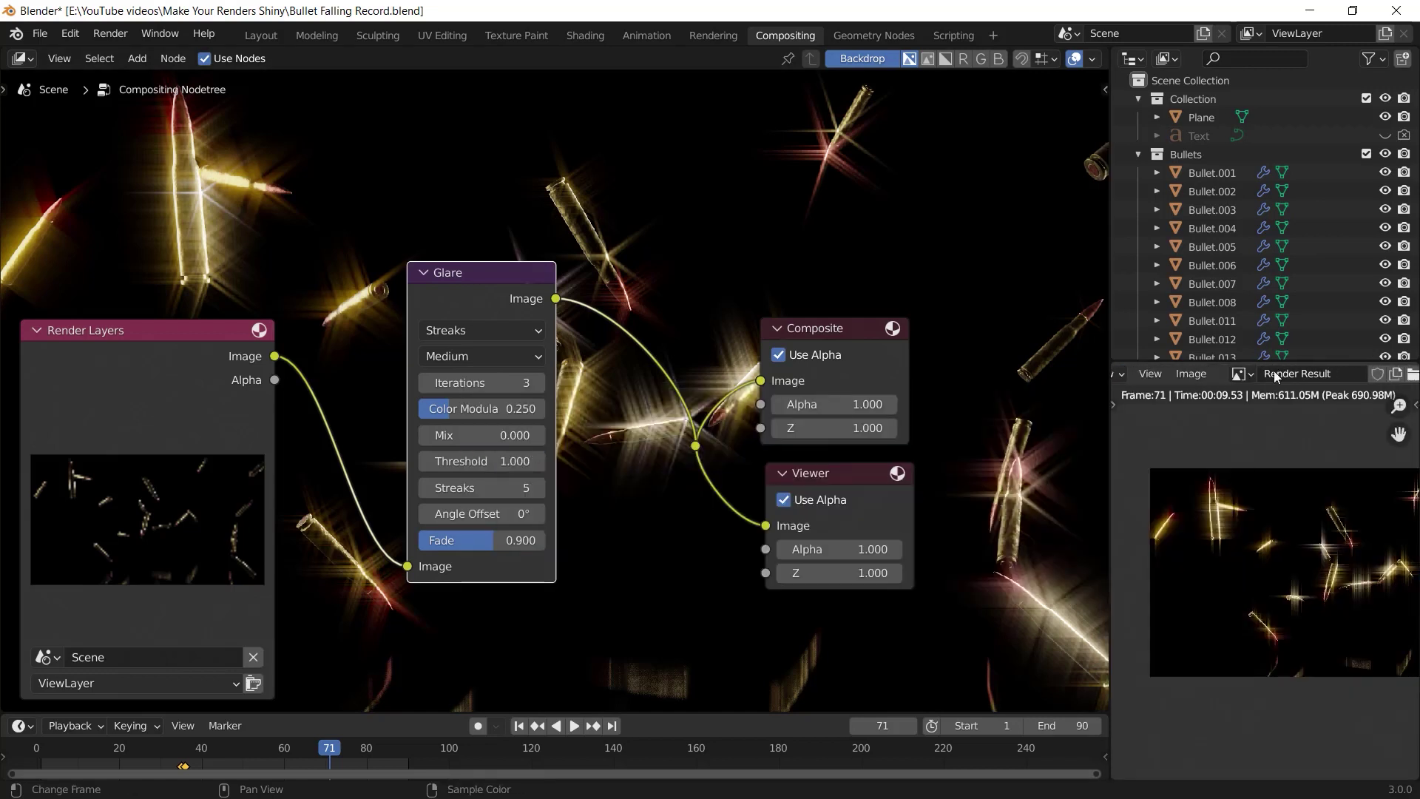
left_click(1239, 373)
left_click(1094, 473)
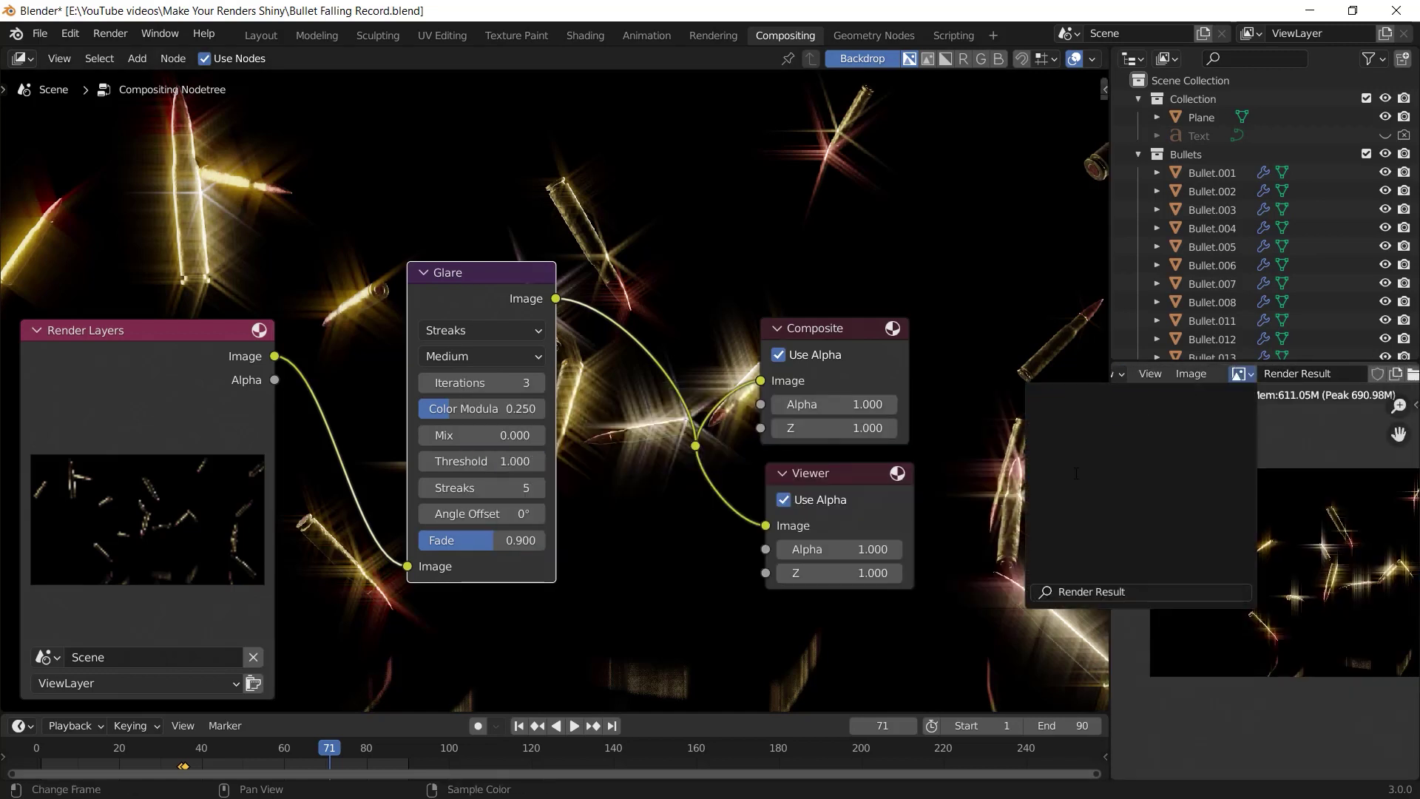
Step: Merge the Outliner area into the Image Editor and widen it to about half the window, with the whole render fitted
right_click(1162, 361)
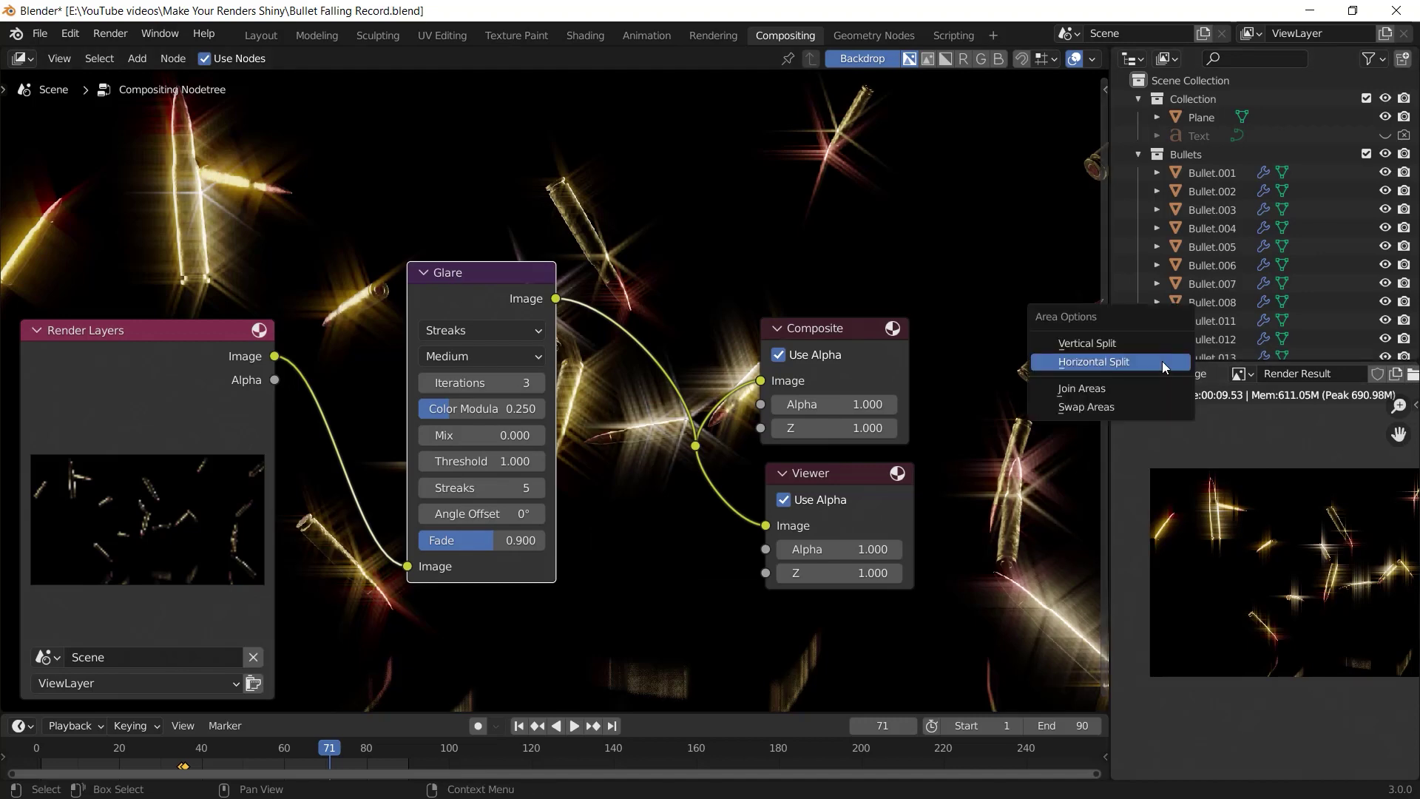
left_click(1077, 388)
left_click(1219, 273)
left_click_drag(1109, 311, 743, 330)
key("Home")
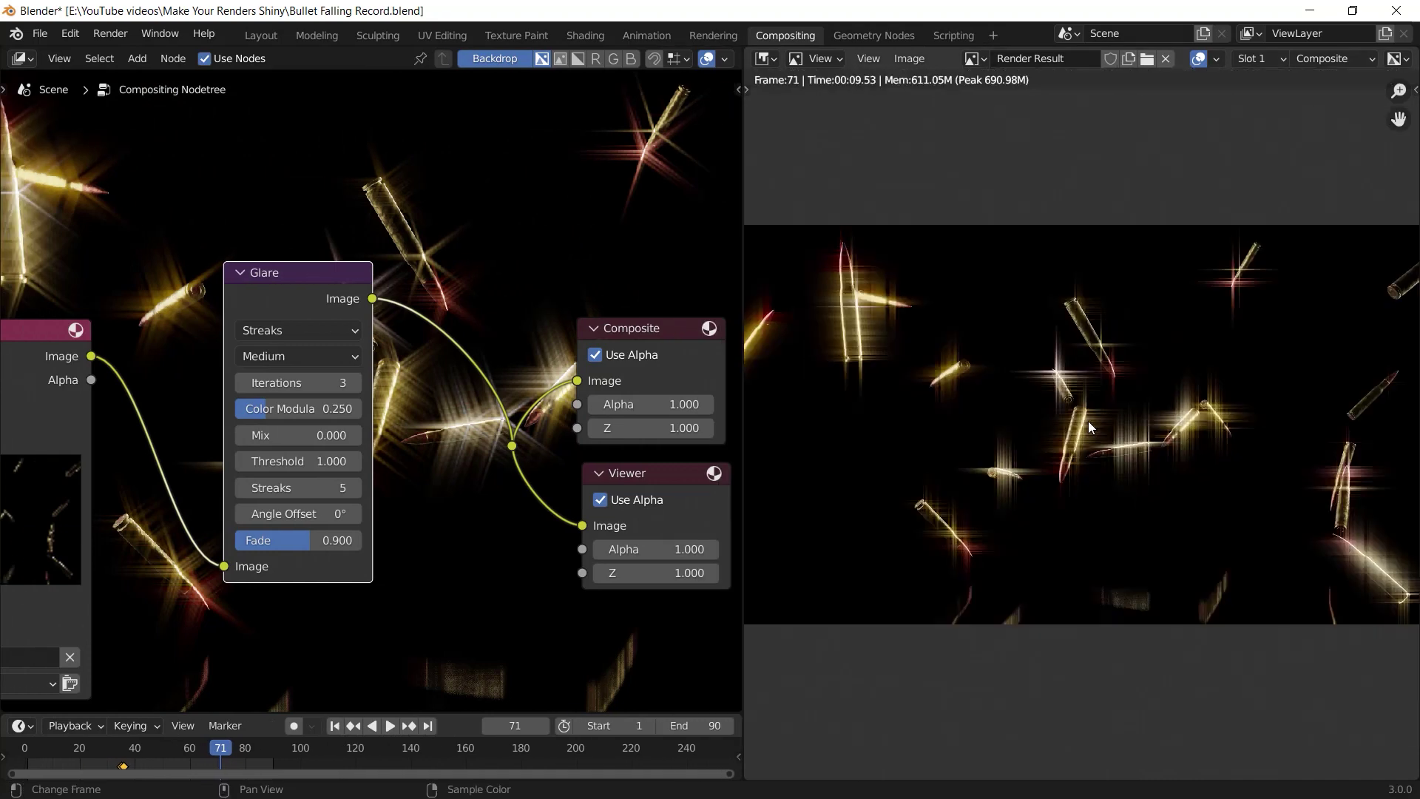
Step: Set the Streaks Glare node's iterations to 4 and its mix to -0.5
key("Home")
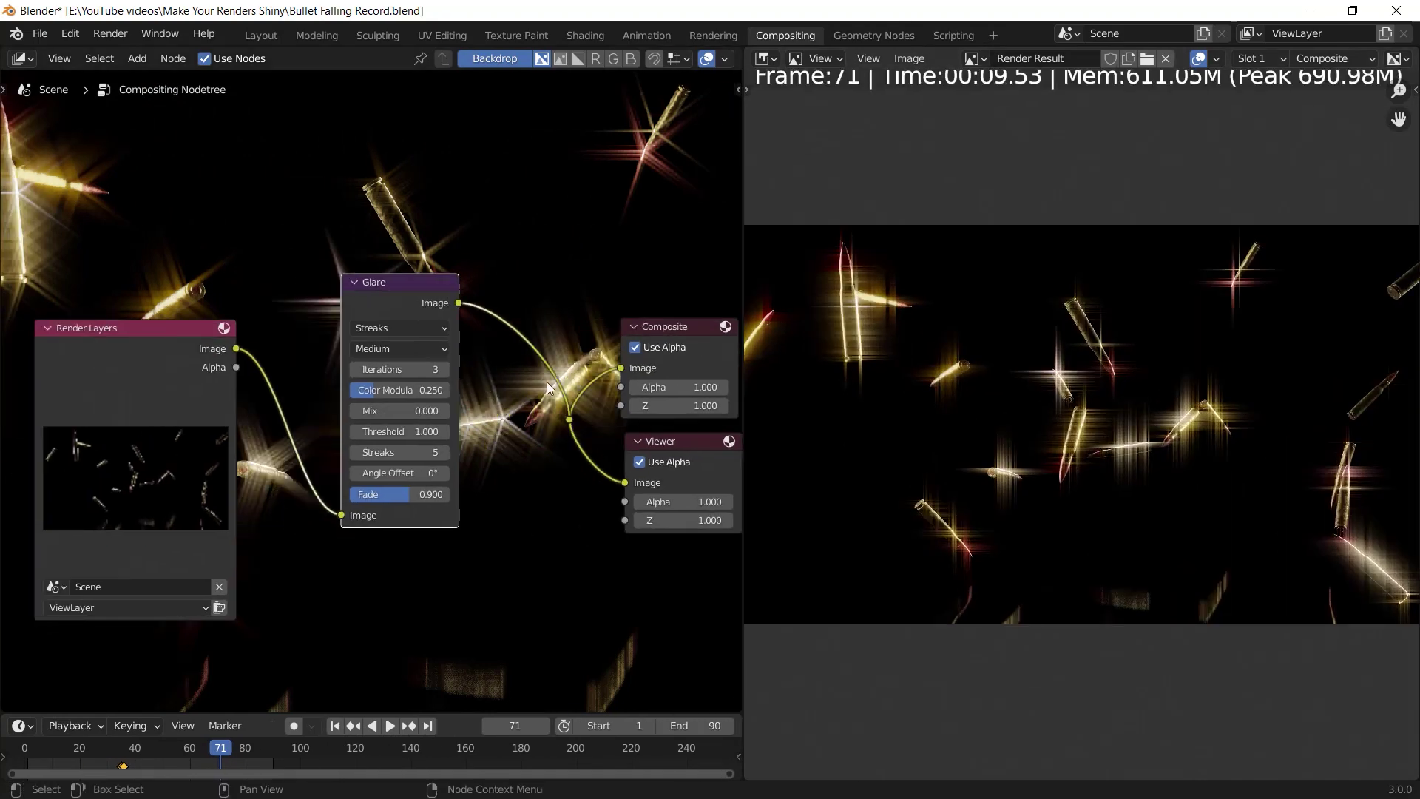
scroll(473, 372, "up", 1)
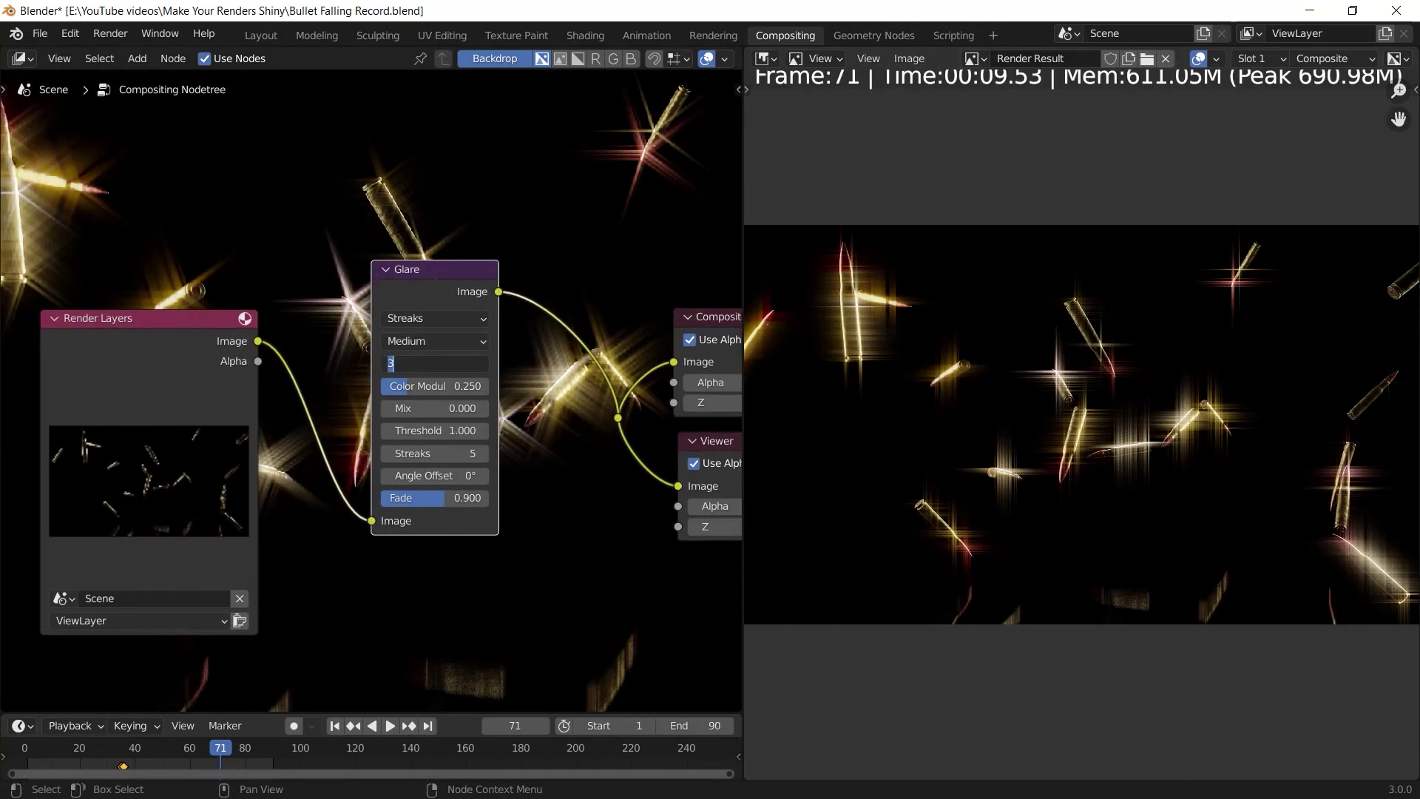
type("4")
key("Return")
left_click(454, 408)
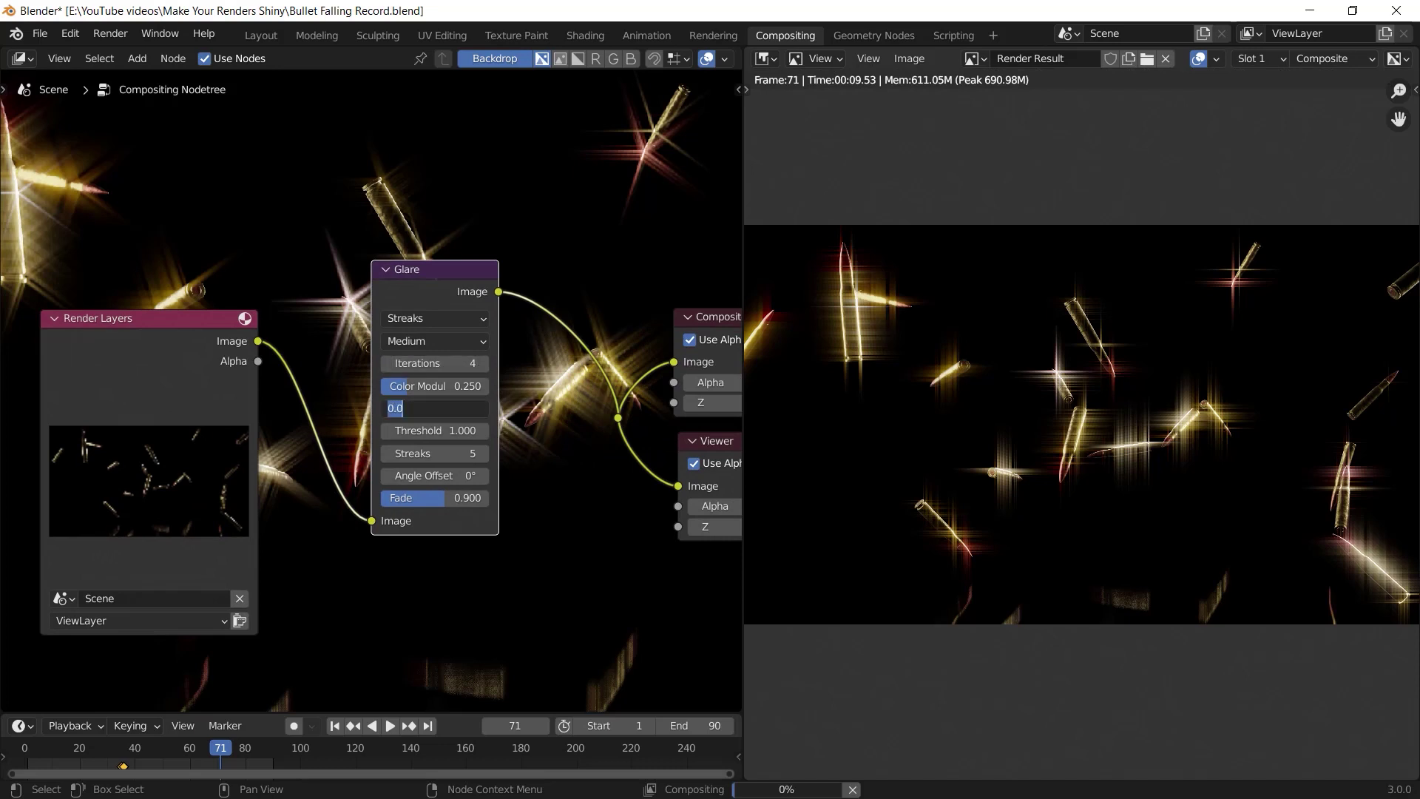
type("-0.5")
key("Return")
Step: Set the Streaks Glare node's threshold to 2 and its number of streaks to 8
left_click(429, 427)
type("2")
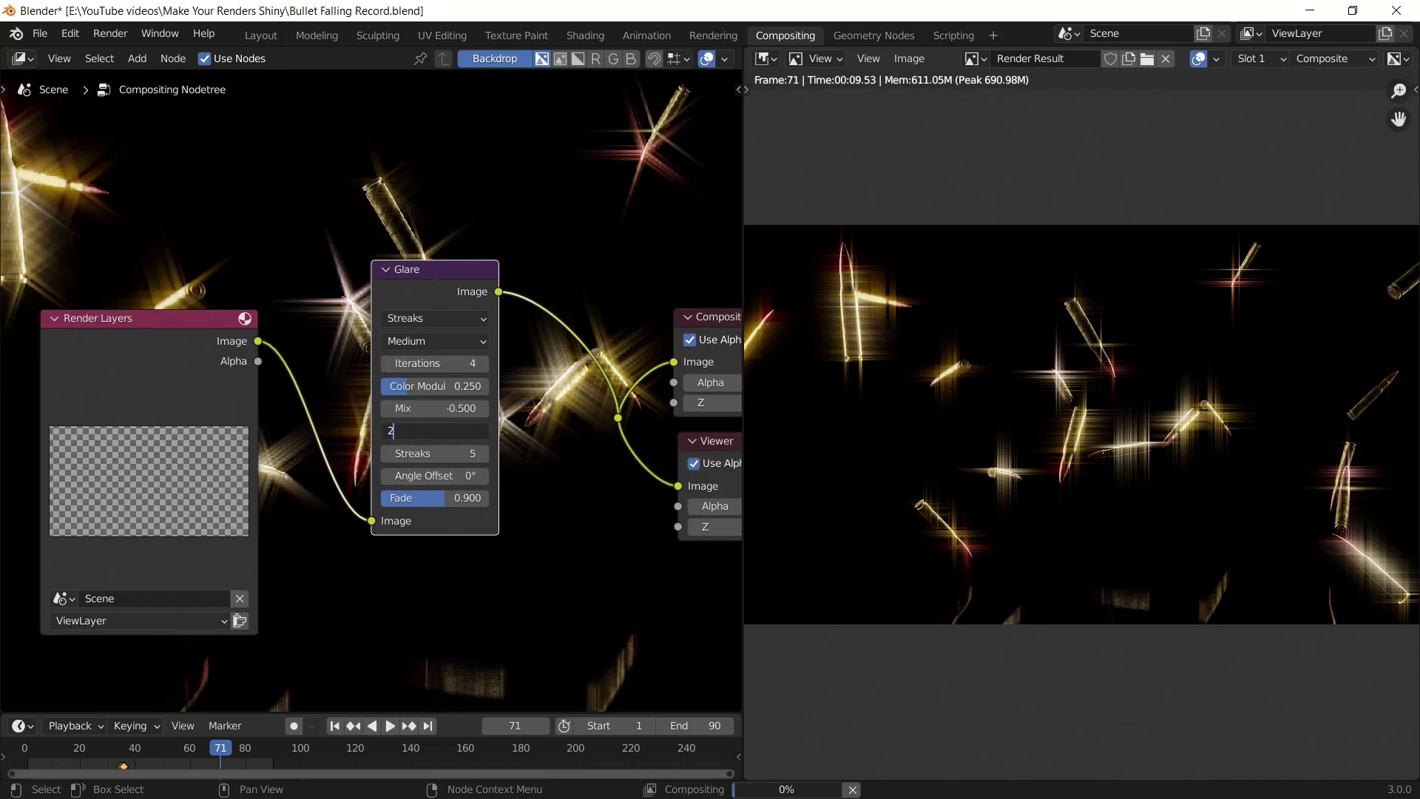
key("Return")
left_click(476, 454)
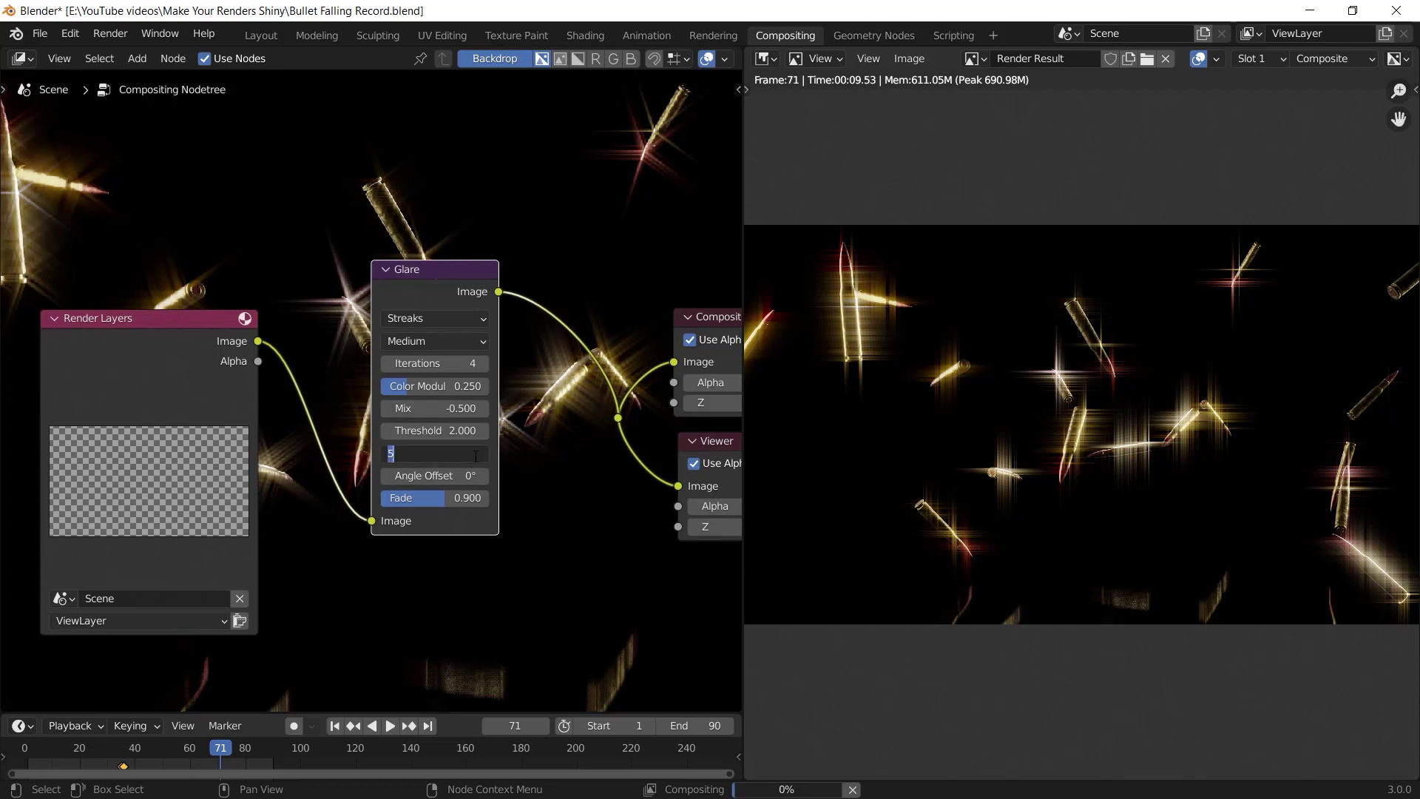
key("Return")
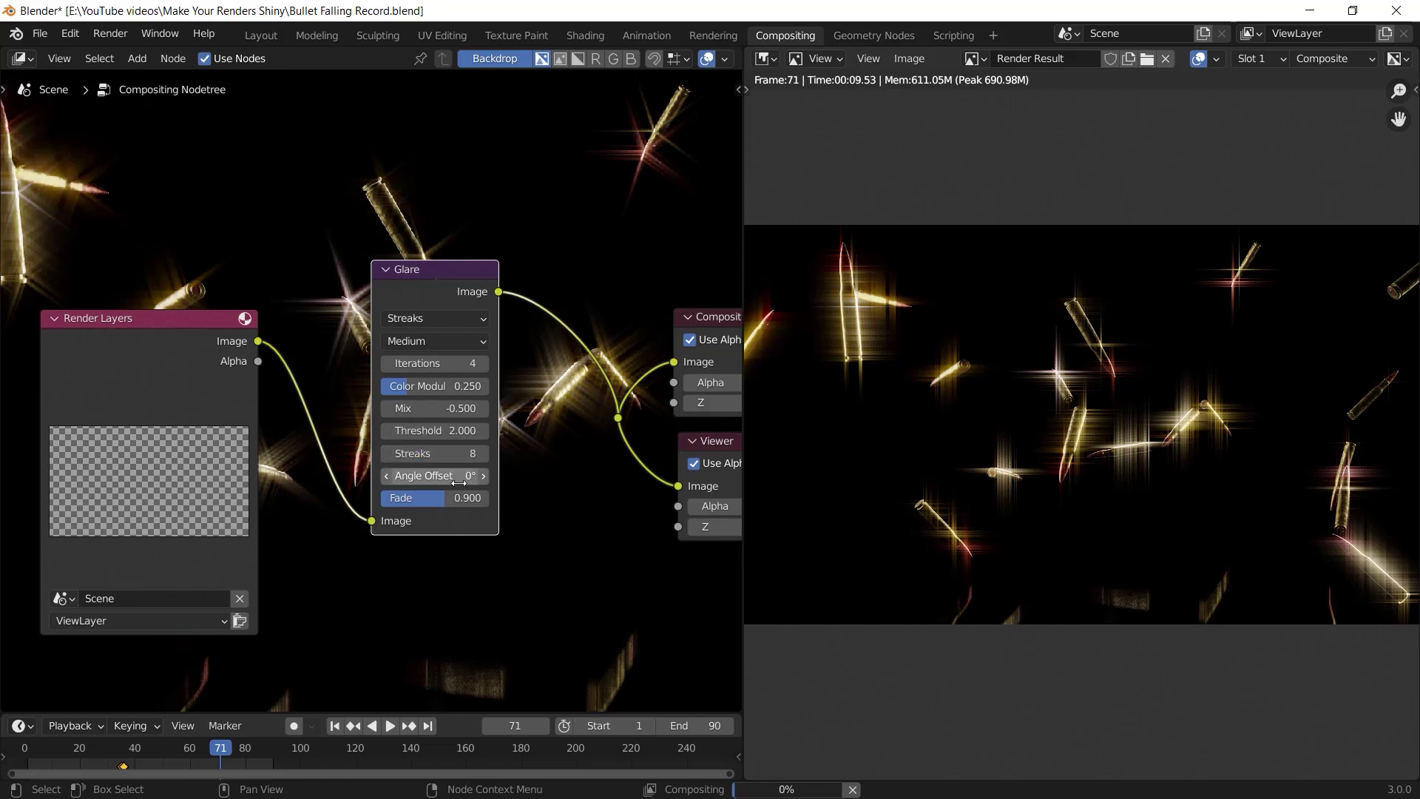
Step: Set the Streaks Glare node's angle offset to 22.5° and its fade to 0.75
left_click(449, 477)
type("22.")
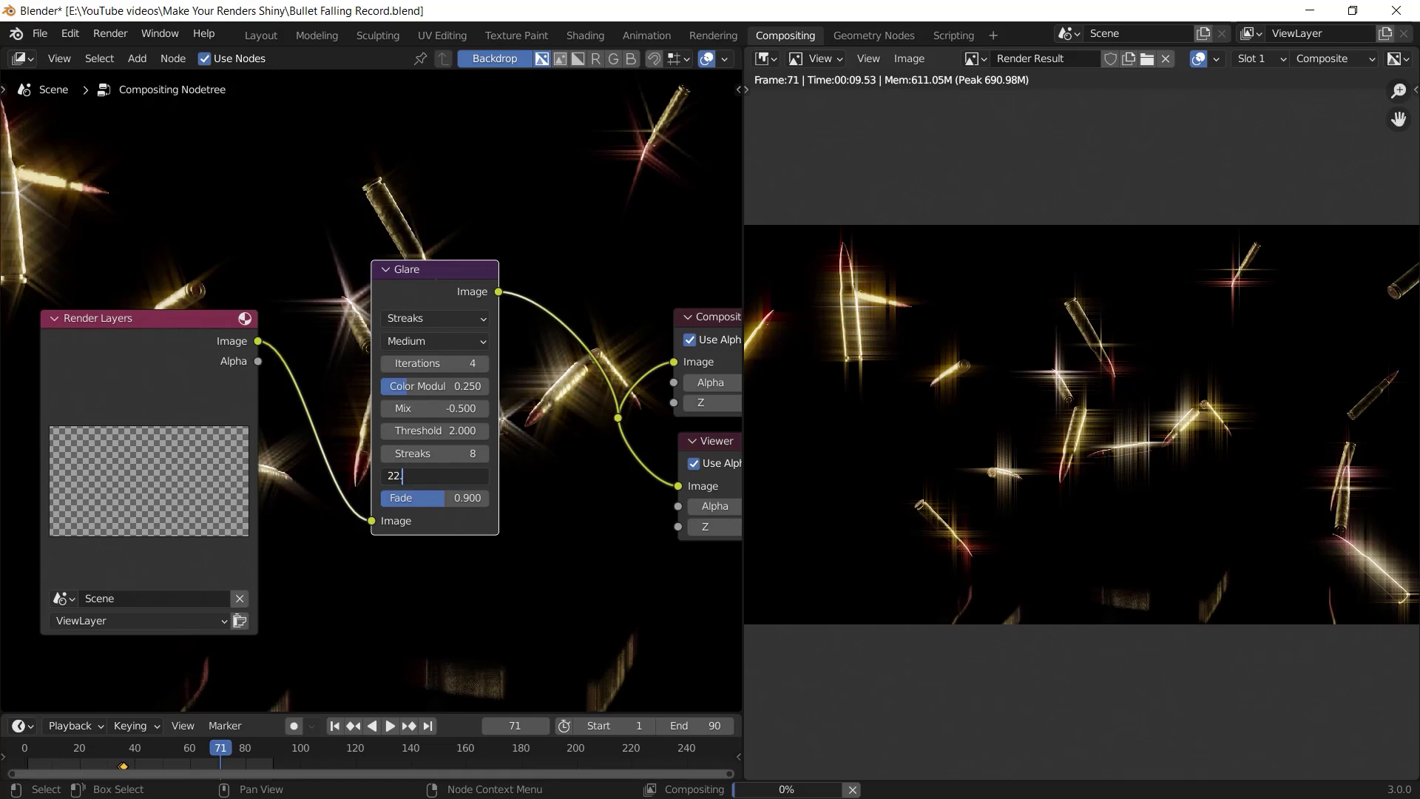
type("5")
key("Return")
left_click(468, 497)
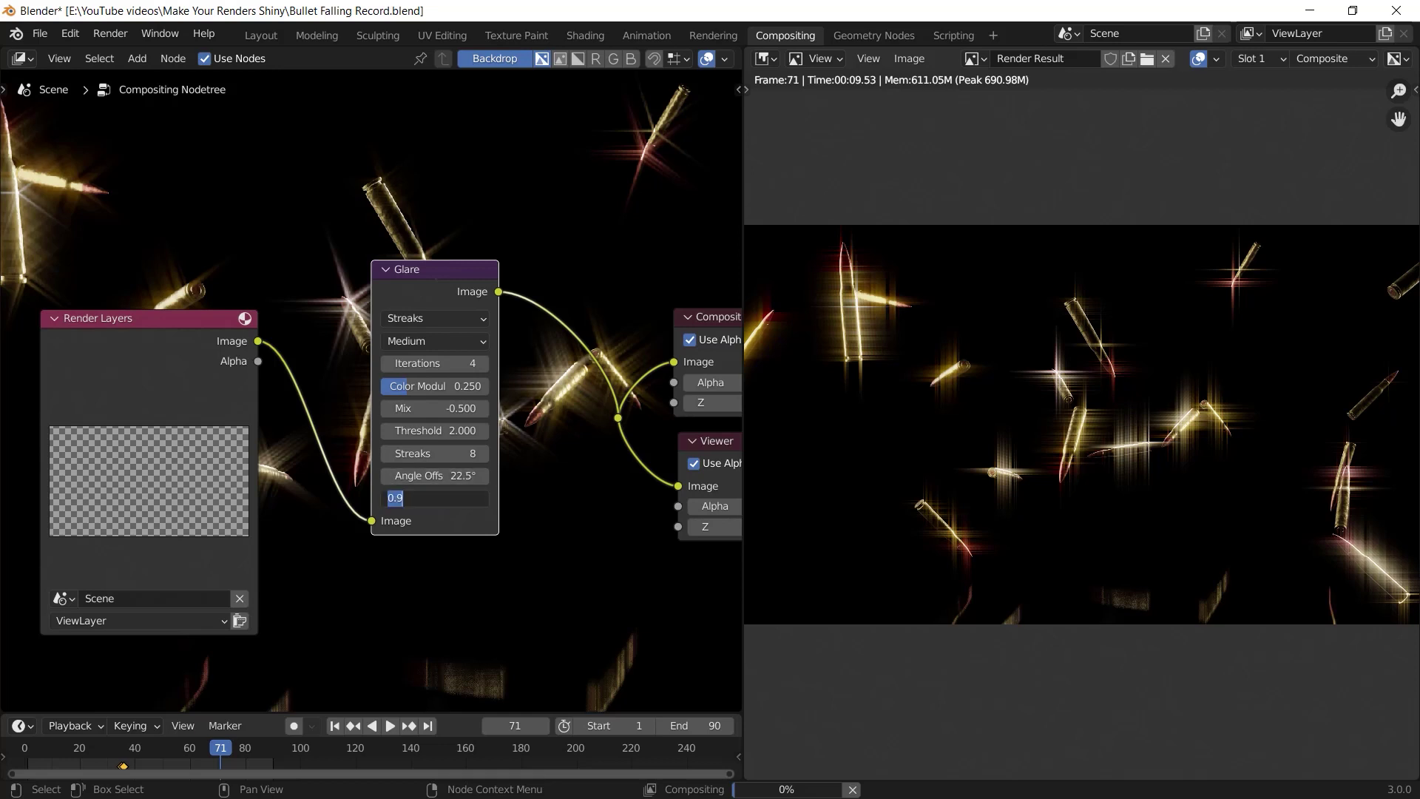
type("0.75")
key("Return")
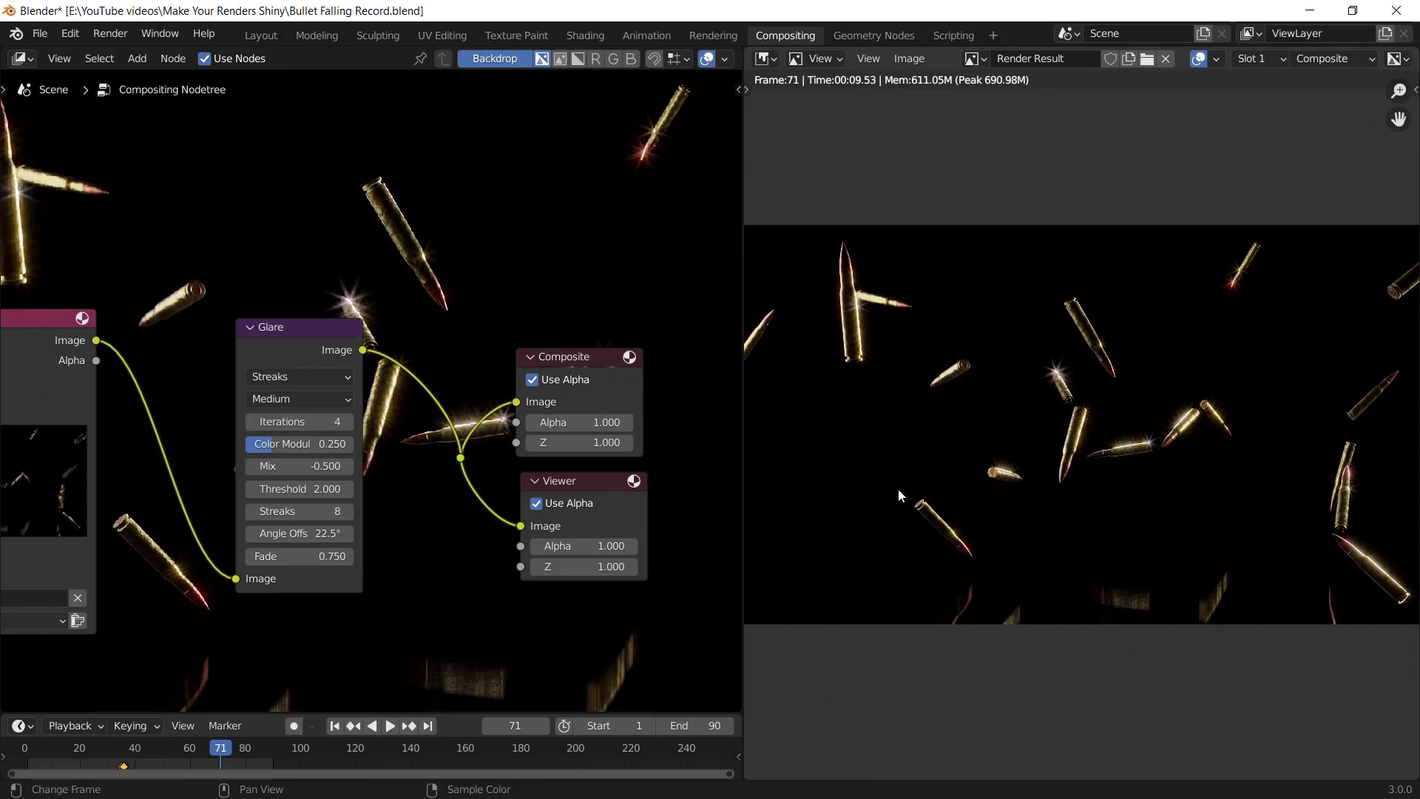
Step: Duplicate the Glare node, place the copy above the original and change its glare type to Fog Glow
middle_click_drag(303, 344, 378, 429)
key("shift+d")
left_click(281, 154)
middle_click_drag(283, 147, 382, 233)
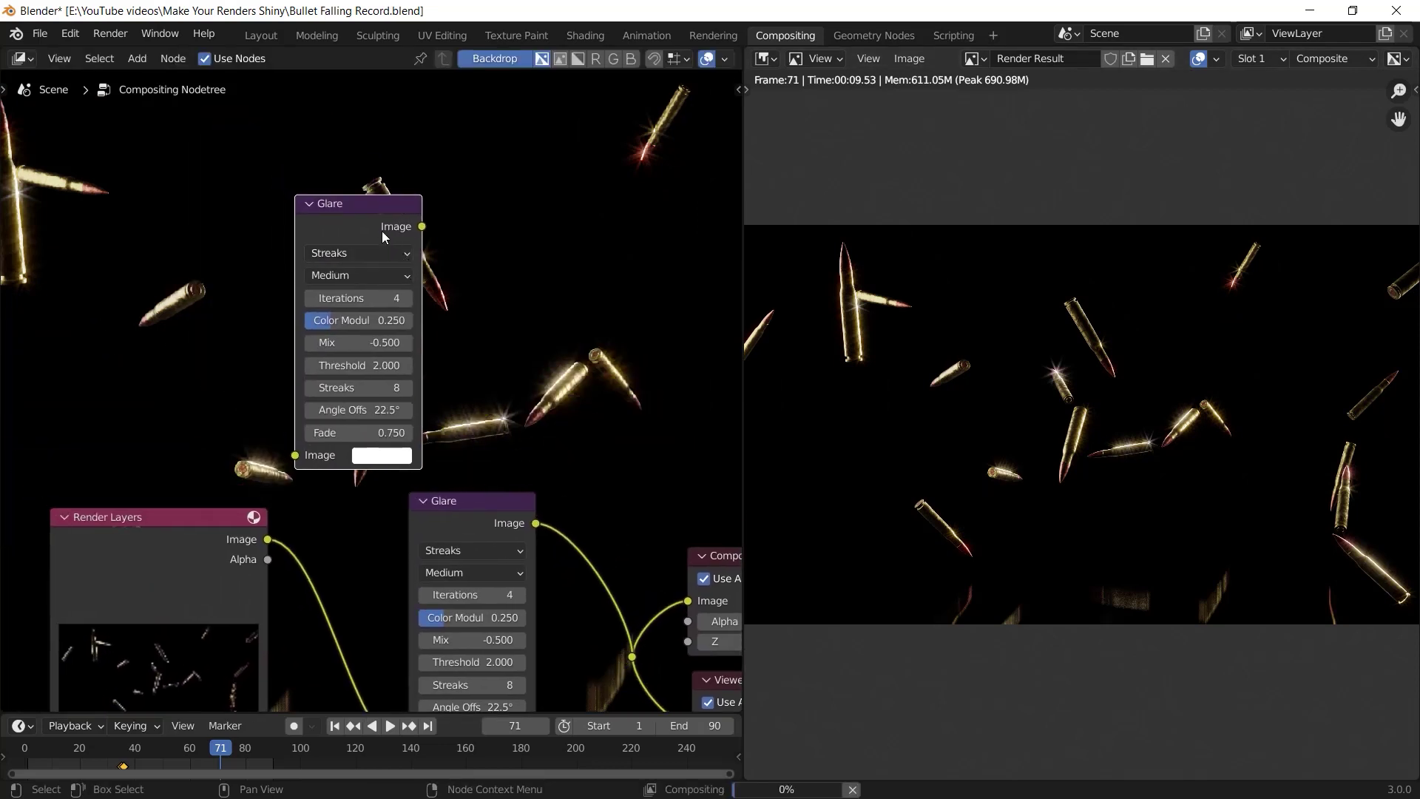
left_click(334, 254)
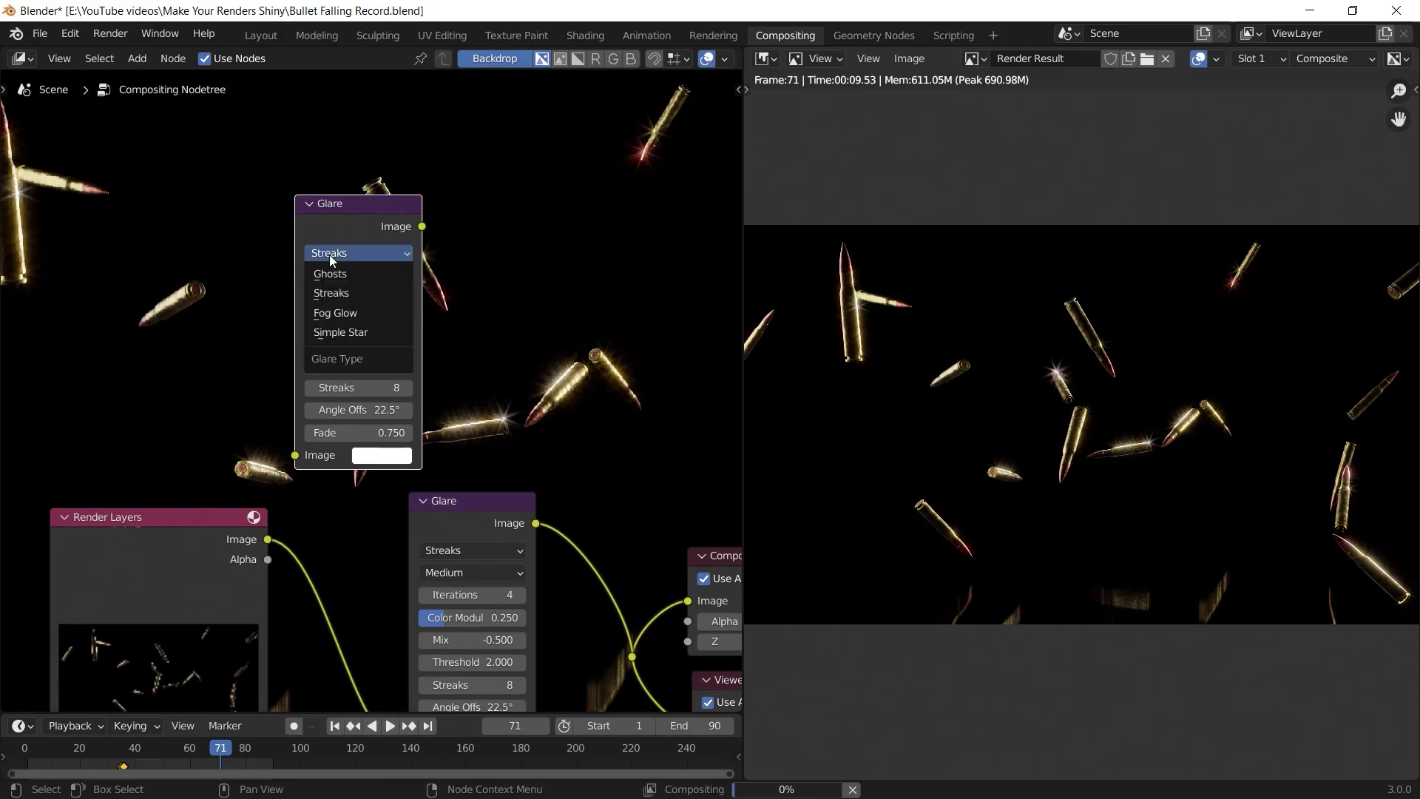
left_click(341, 317)
Step: Link the Fog Glow Glare node between Render Layers and the output reroute, with mix 0.8, threshold 1.2 and size 9
left_click_drag(267, 539, 295, 366)
left_click_drag(420, 226, 633, 656)
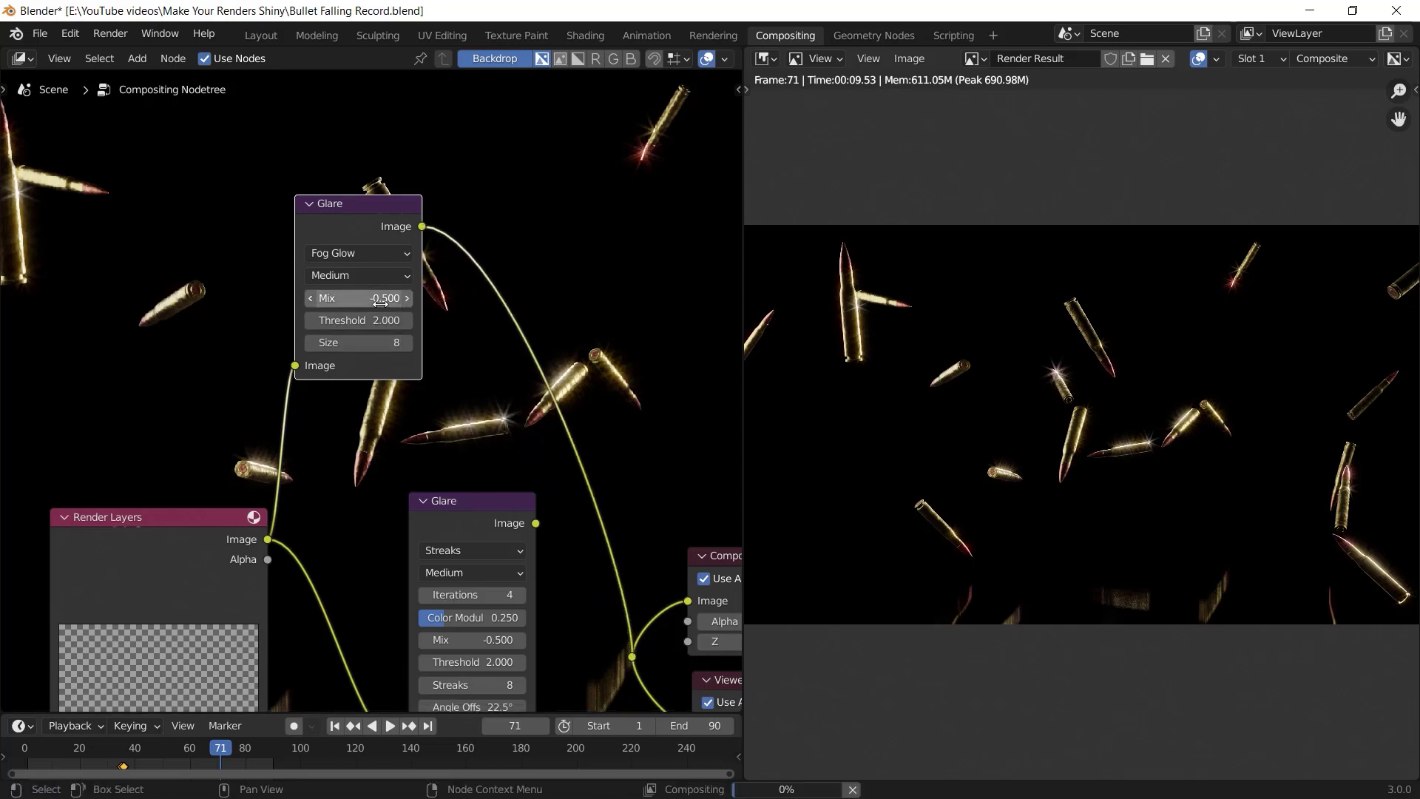
left_click_drag(380, 304, 476, 303)
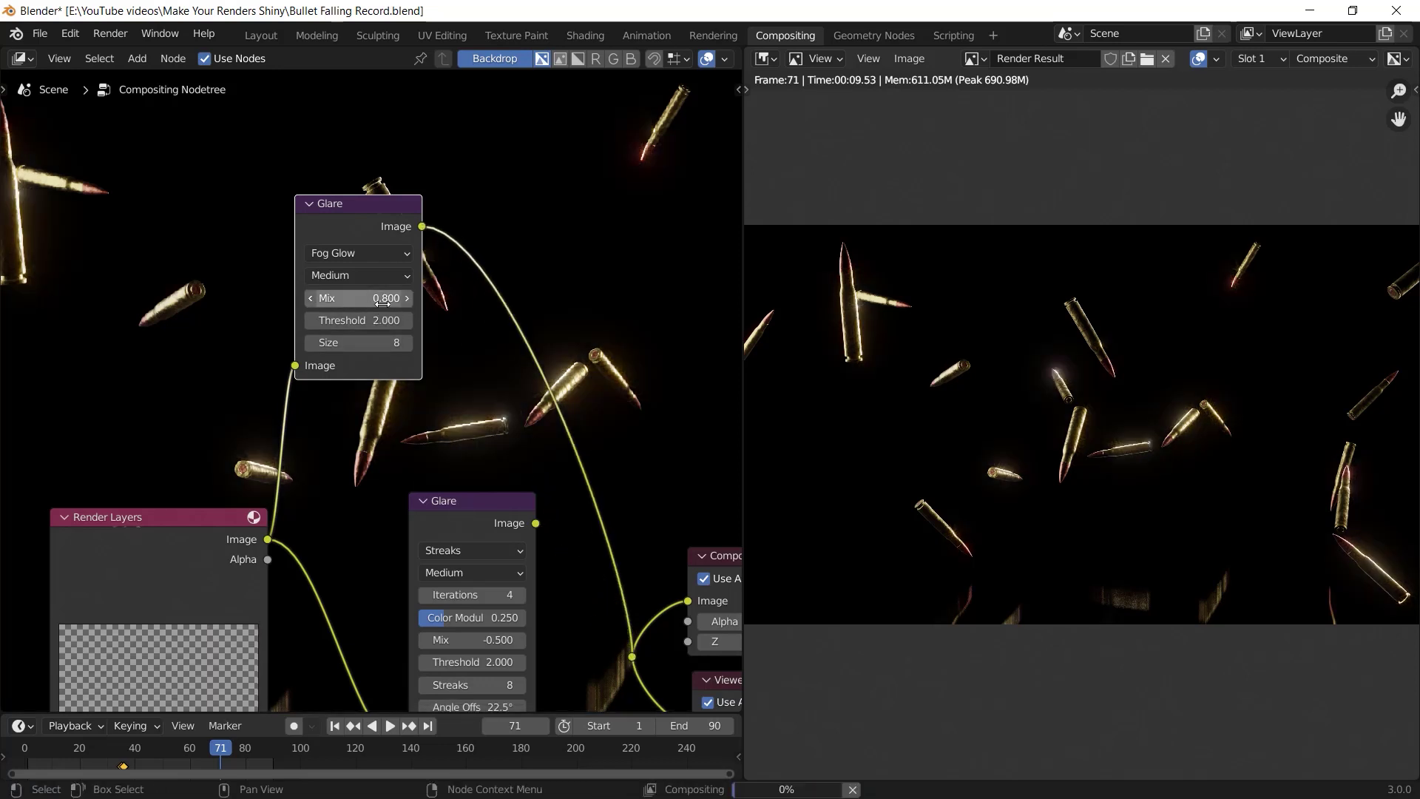
left_click_drag(382, 319, 348, 319)
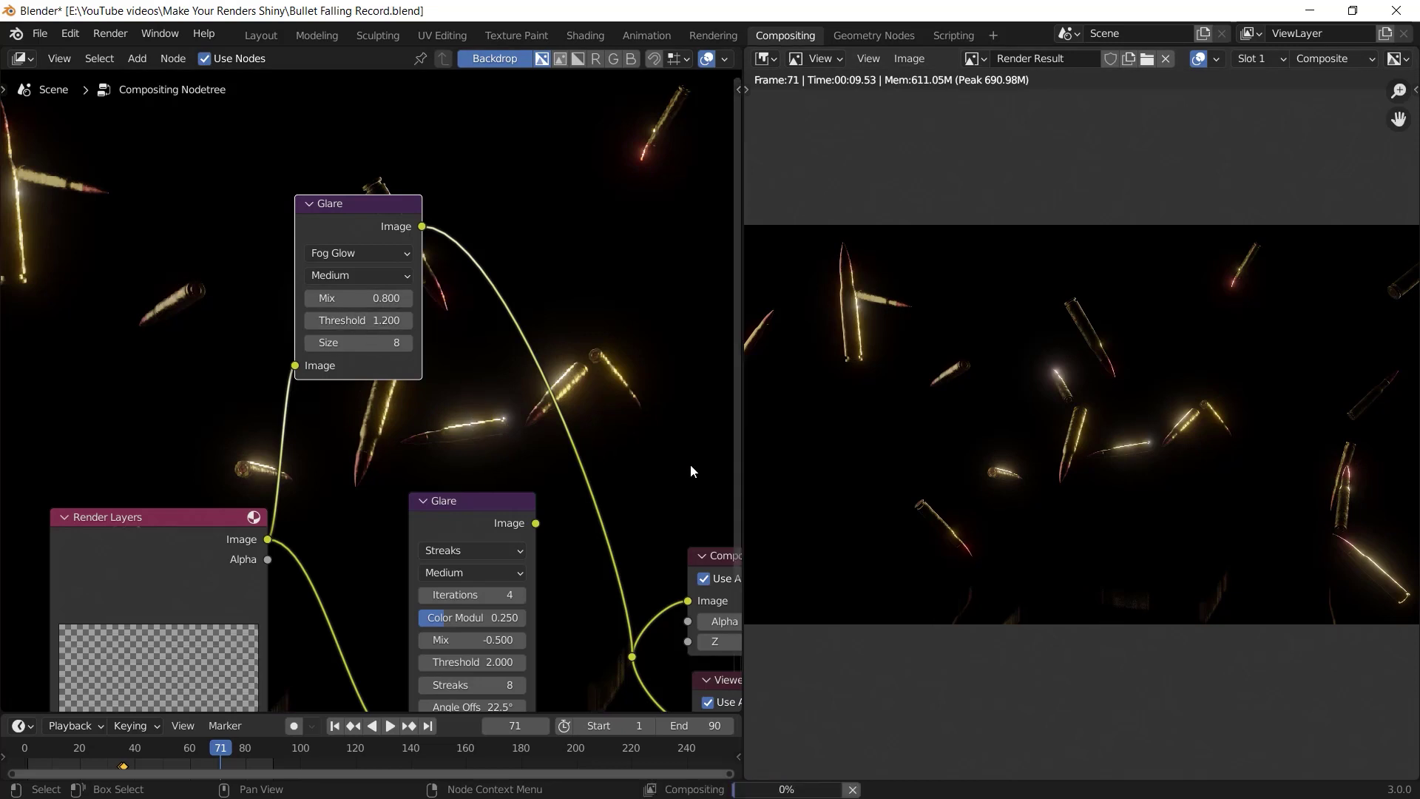
left_click(410, 343)
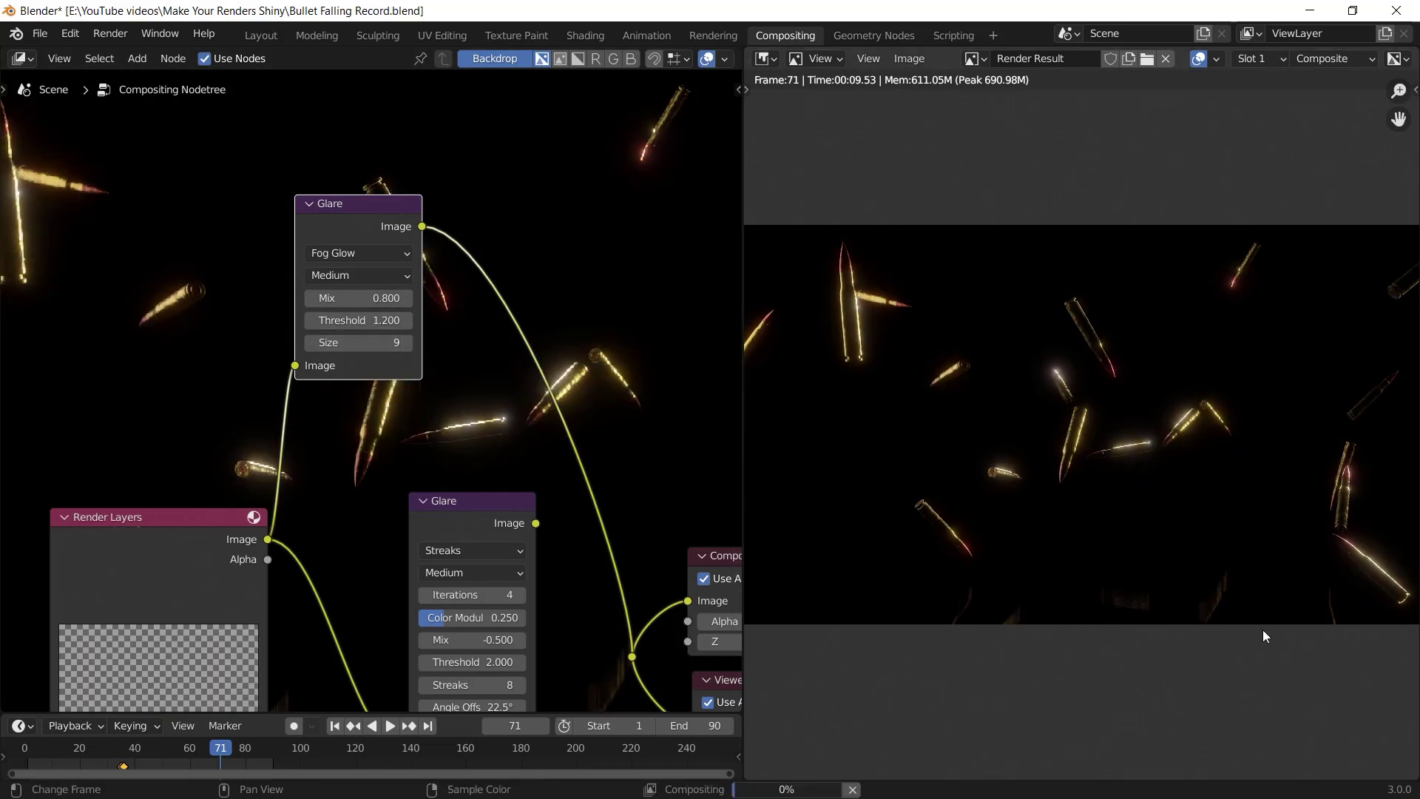
Step: Detach the Fog Glow Glare node, insert it before the Streaks Glare node and link the Streaks output to the reroute
left_click_drag(340, 221, 364, 255, "alt")
middle_click_drag(517, 388, 504, 226)
mouse_move(375, 95)
left_mouse_down()
mouse_move(362, 530)
mouse_move(396, 480)
left_mouse_up()
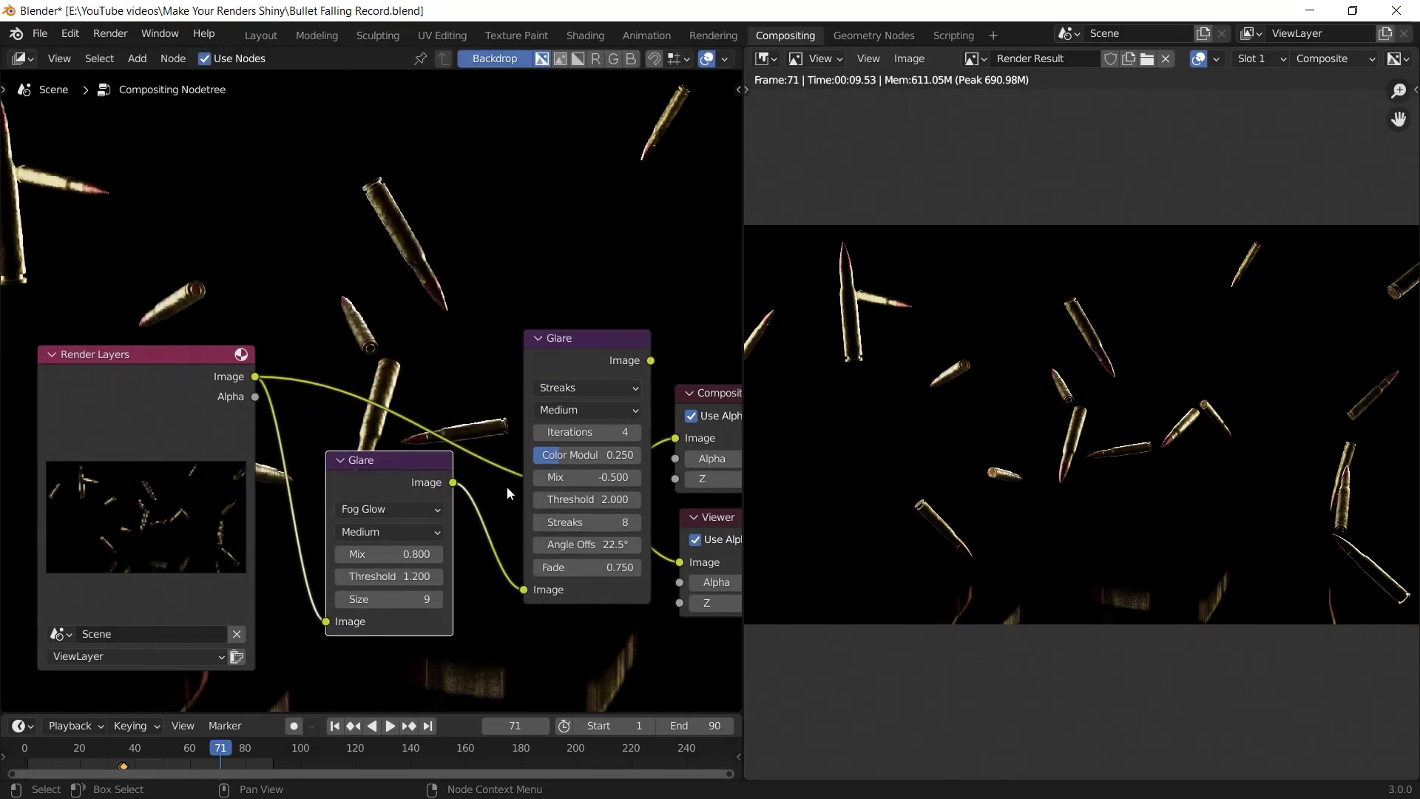
middle_click_drag(507, 486, 423, 480)
left_click(499, 371, "shift")
mouse_move(500, 372)
left_mouse_down()
mouse_move(424, 370)
mouse_move(535, 488)
left_mouse_up()
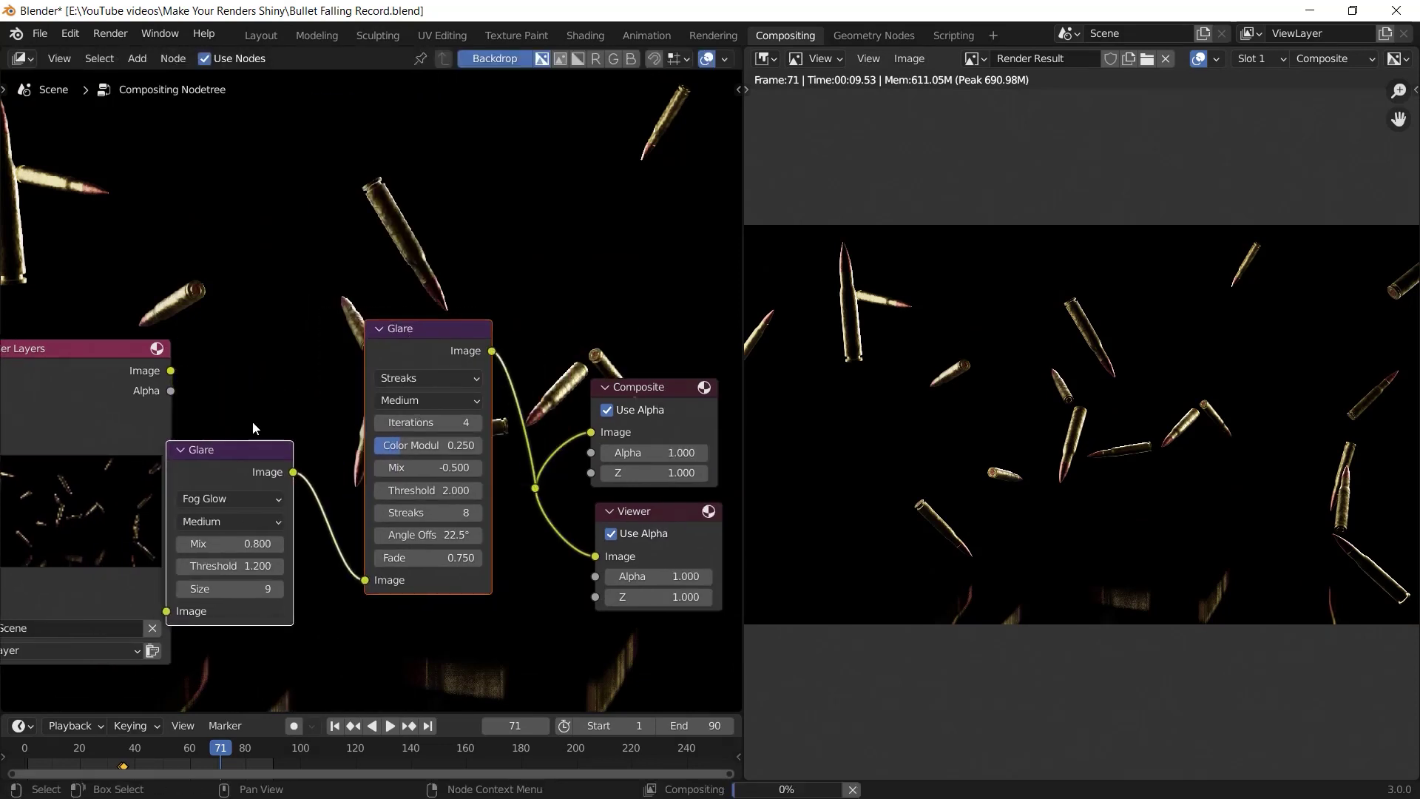
Step: Reposition the Render Layers and Fog Glow Glare nodes so they no longer overlap
middle_click_drag(252, 420, 410, 432)
left_click_drag(296, 414, 218, 414)
left_click_drag(421, 481, 430, 412)
Step: Set the Fog Glow Glare node's mix to -0.3, threshold to 0.5 and size to 9
double_click(396, 480)
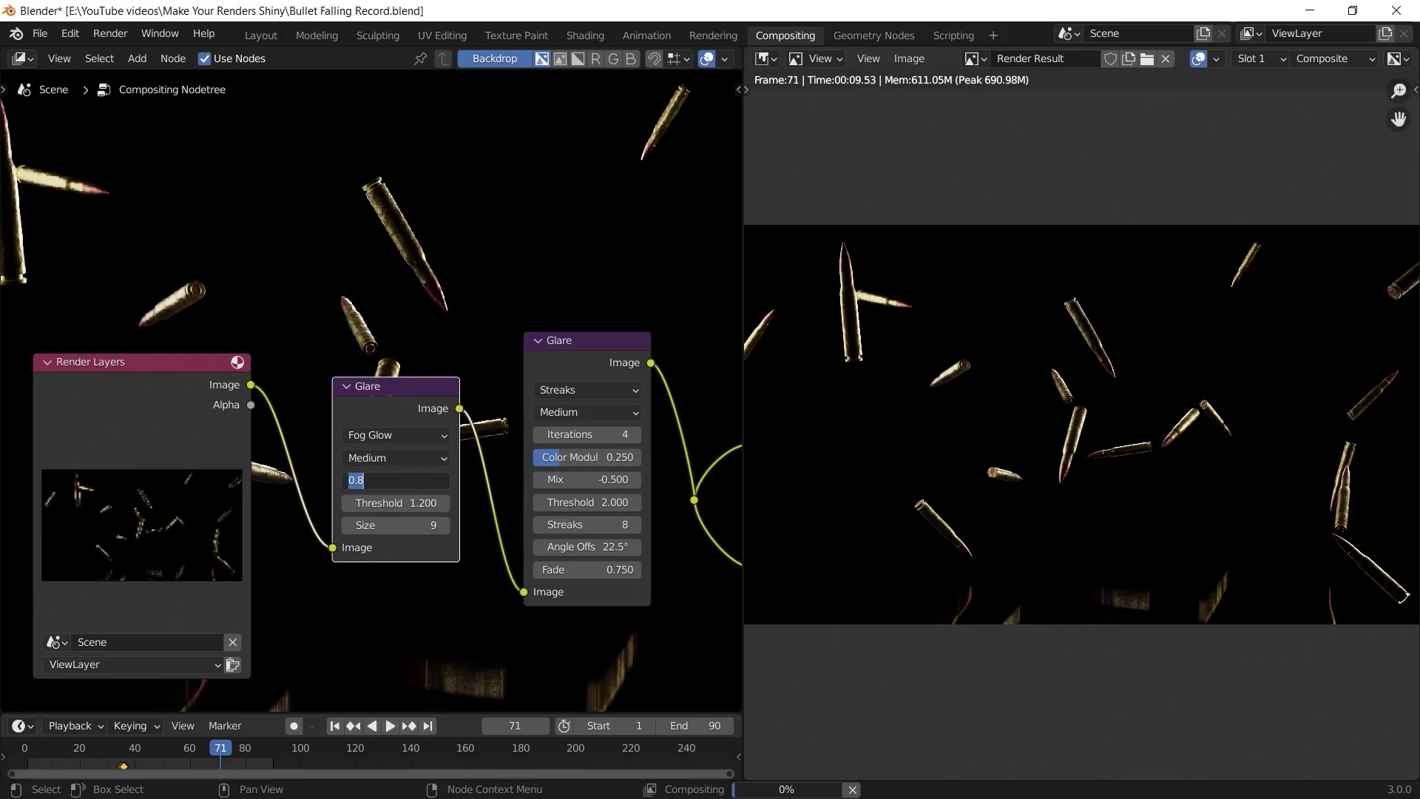
type("-0.3")
key("Return")
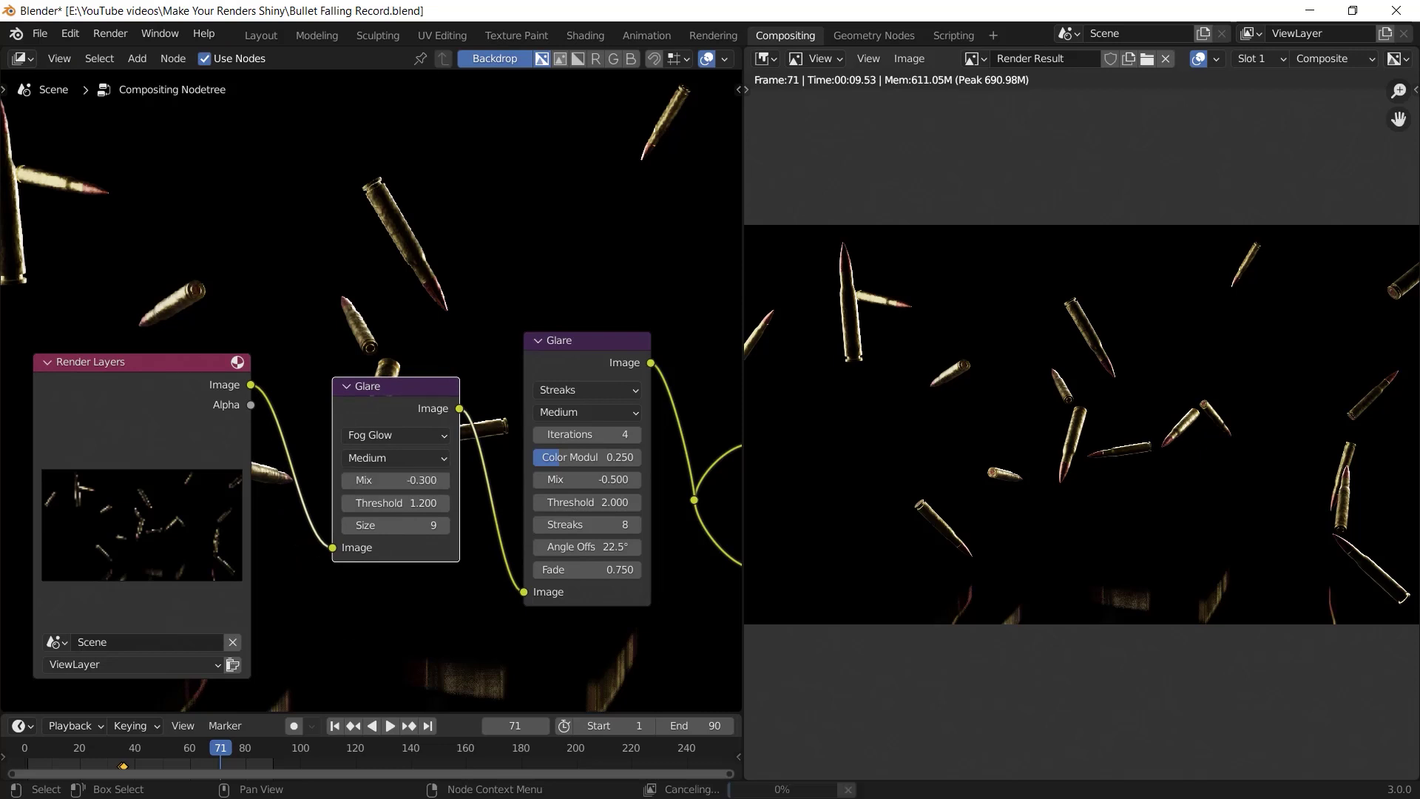
double_click(396, 503)
type("0.5")
key("Return")
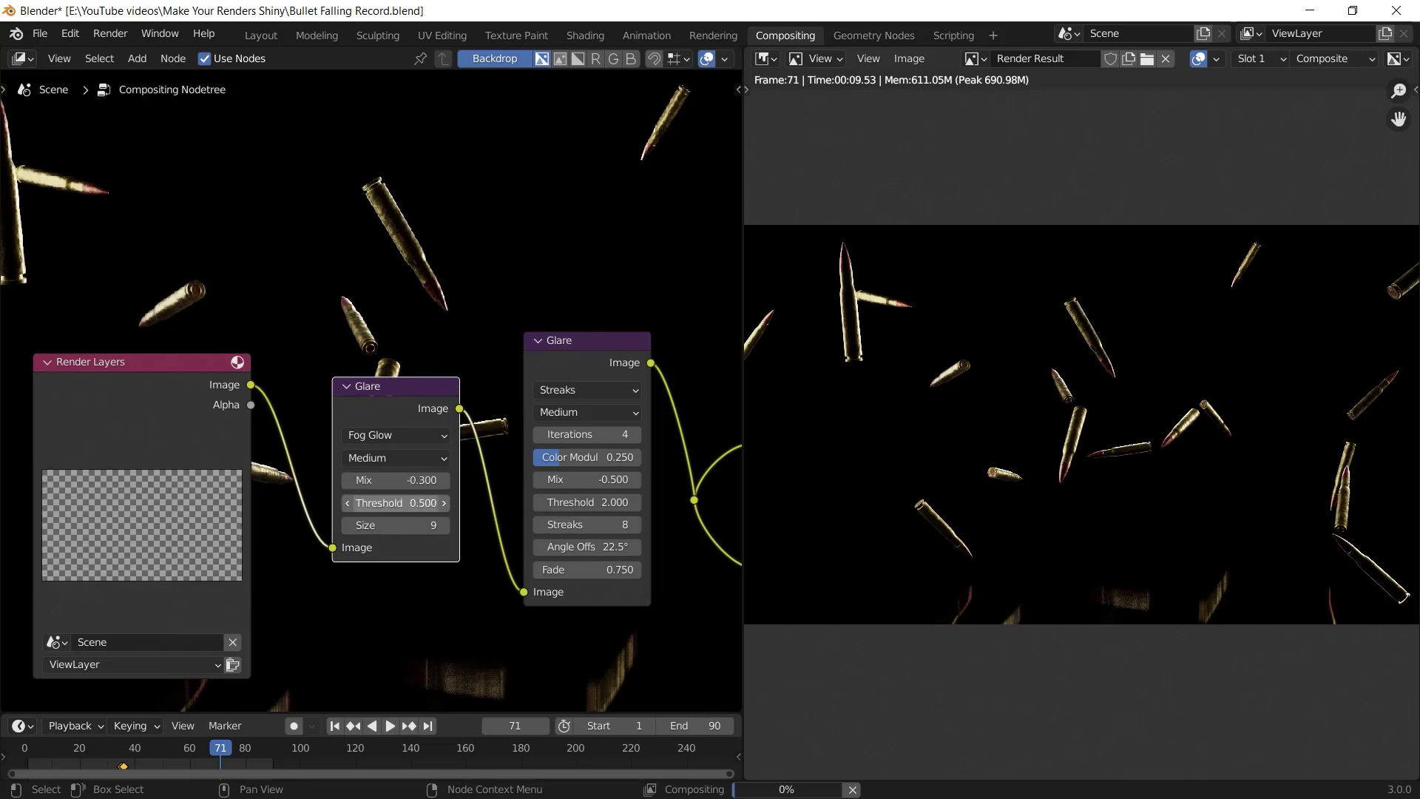
left_click(396, 525)
type("9")
key("Return")
Step: Save the Bullet Falling Record.blend file
scroll(513, 555, "down", 3)
middle_click_drag(513, 555, 412, 513)
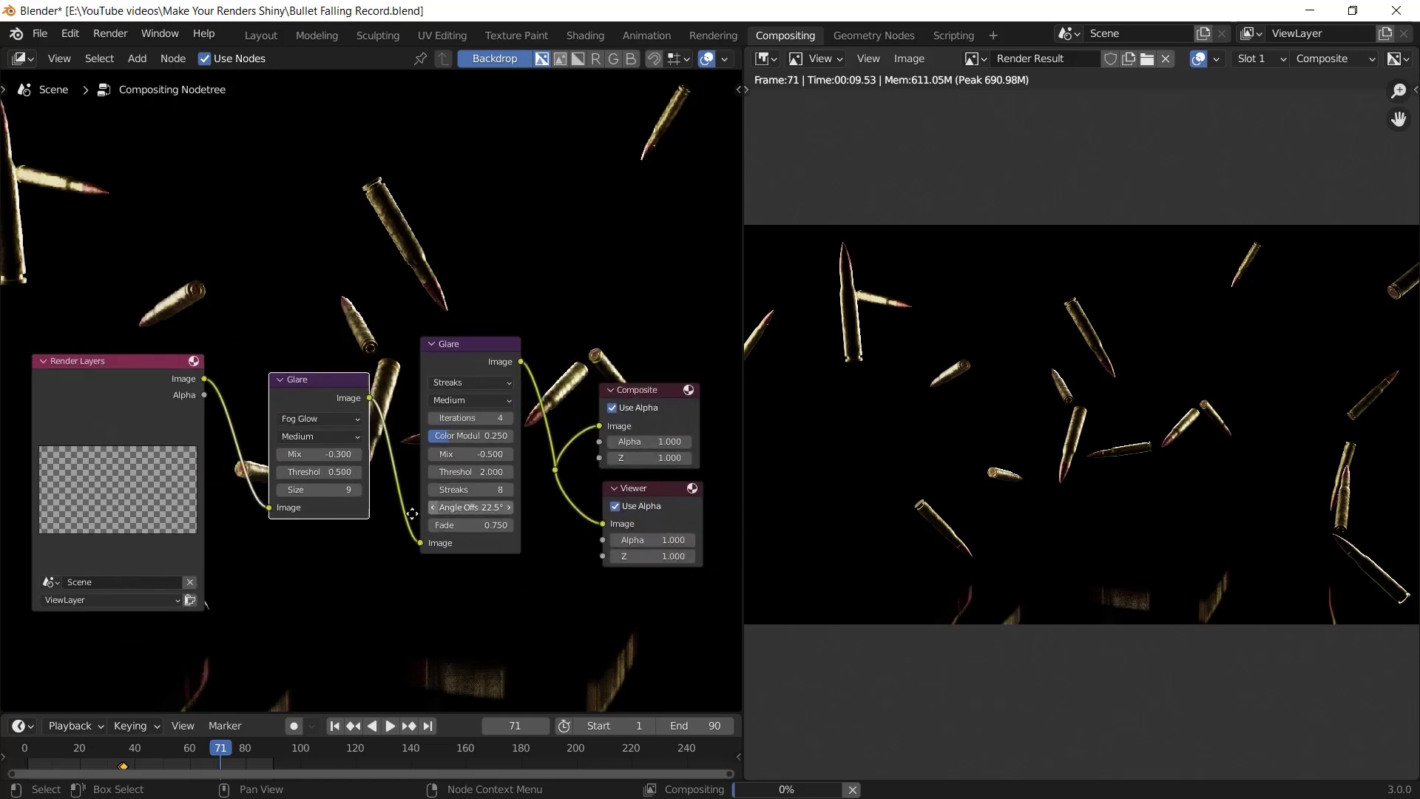
scroll(412, 514, "down", 1)
key("ctrl+s")
Step: Compare the Composite result with the render's other layer option in the Image Editor
scroll(1205, 515, "down", 2)
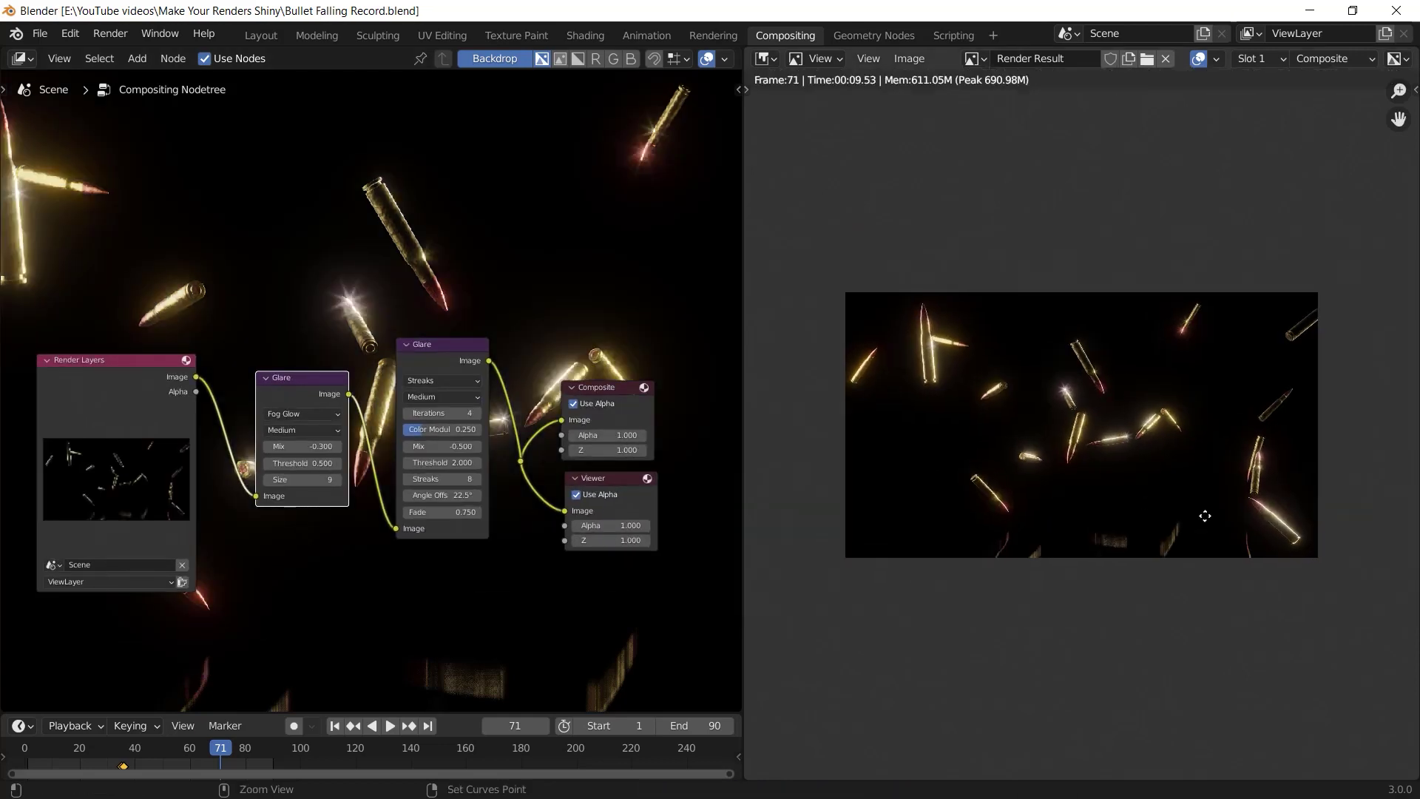
middle_click_drag(1205, 516, 1243, 444, "ctrl")
left_click(1331, 59)
left_click(1316, 100)
left_click(1325, 60)
left_click(1324, 81)
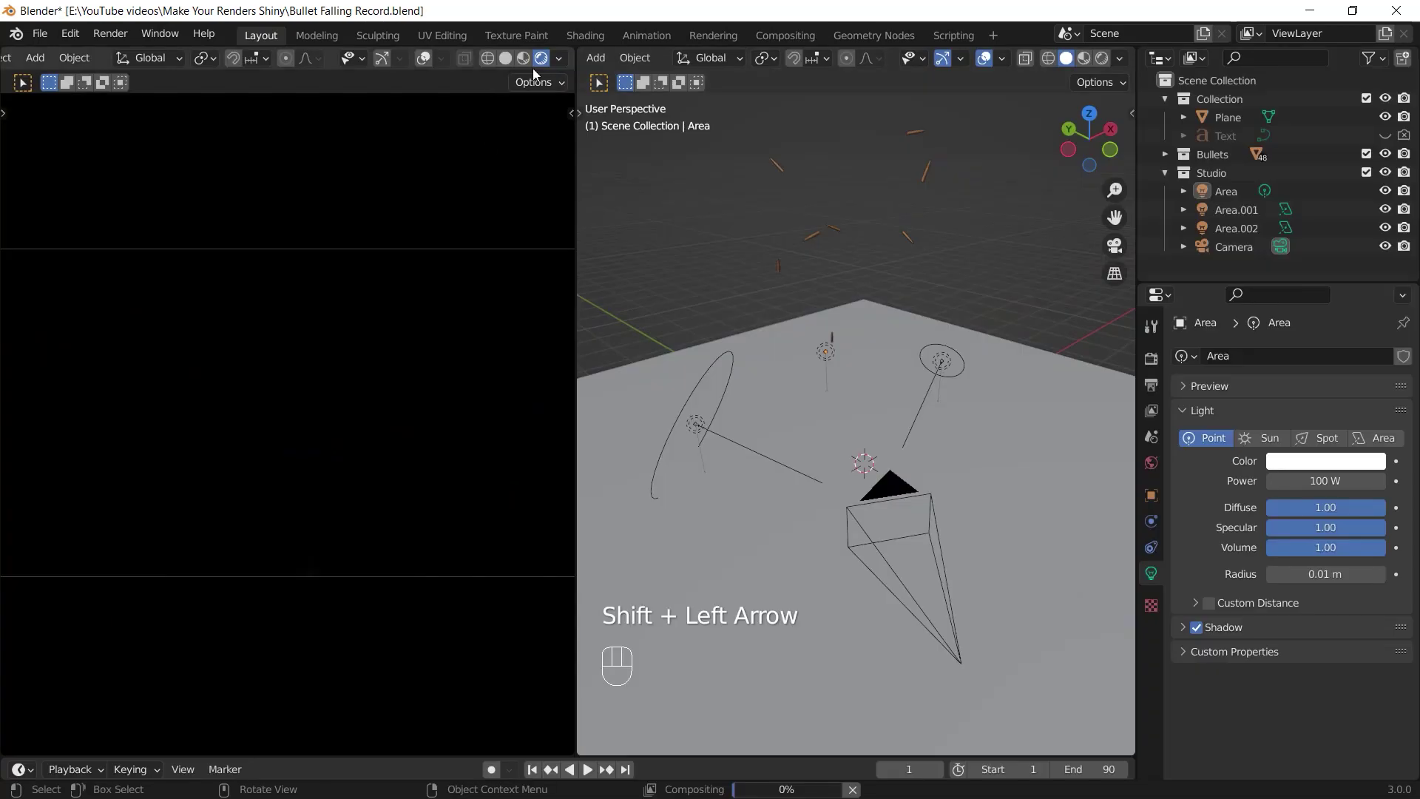
Step: Play the falling-bullets animation in the Layout workspace and view the scene from a different angle
key("space")
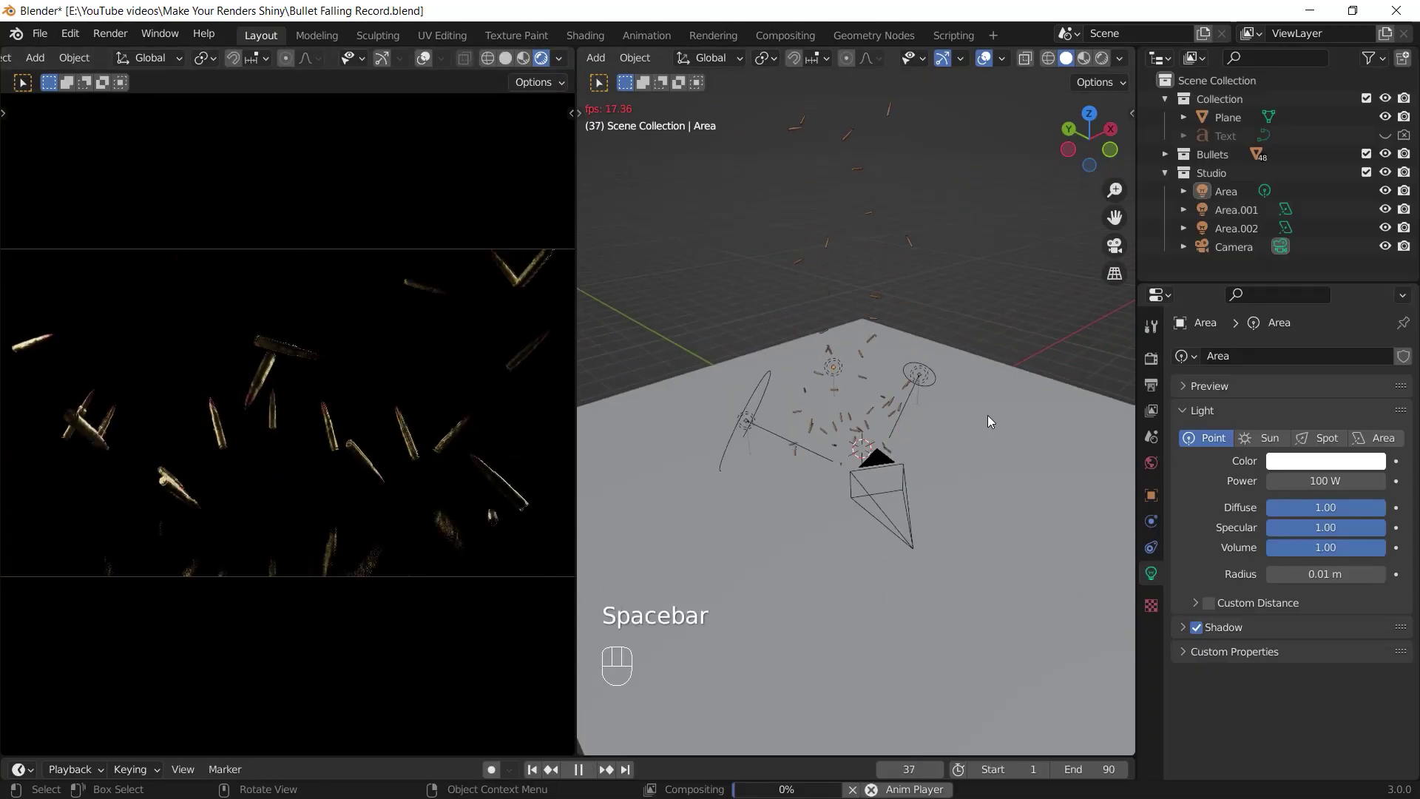
middle_click_drag(987, 415, 956, 432)
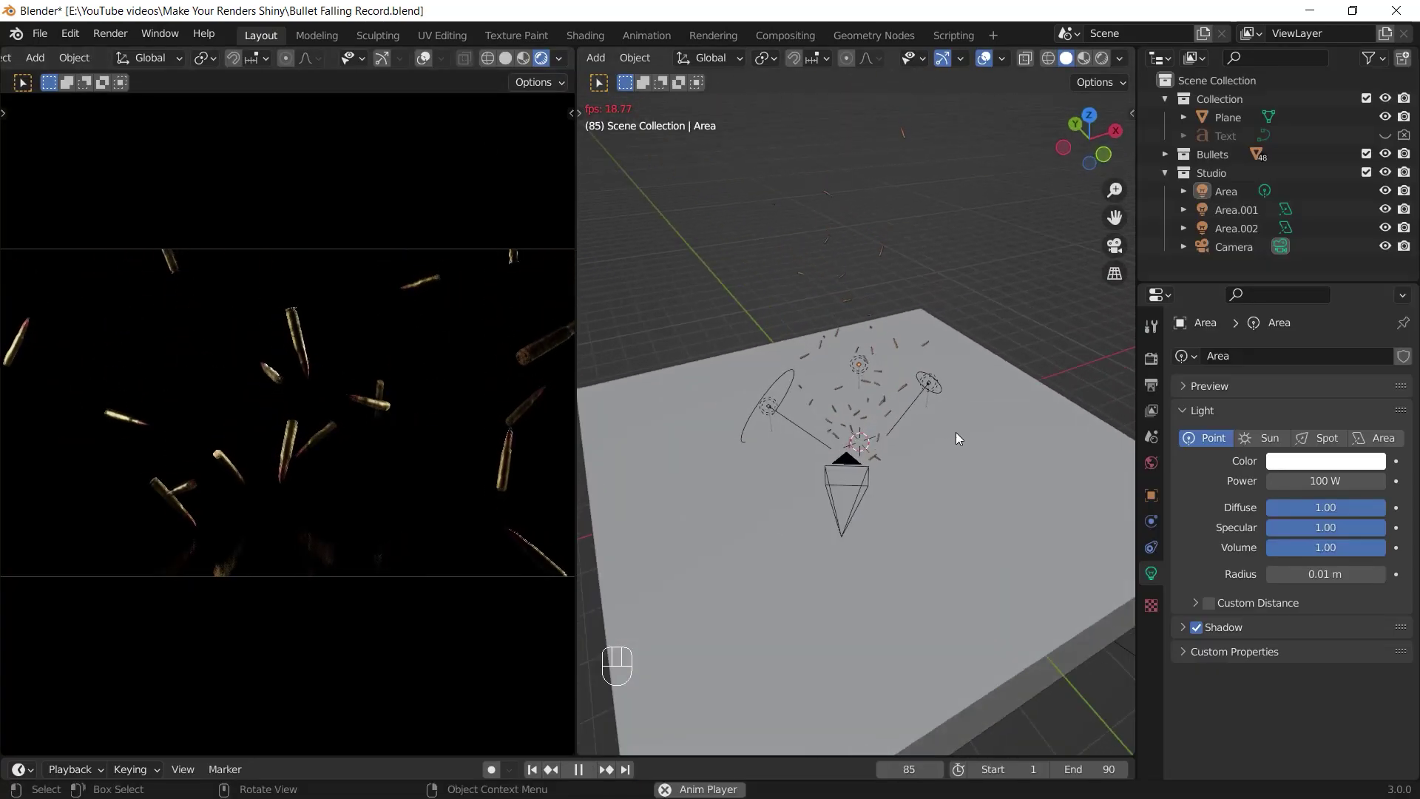